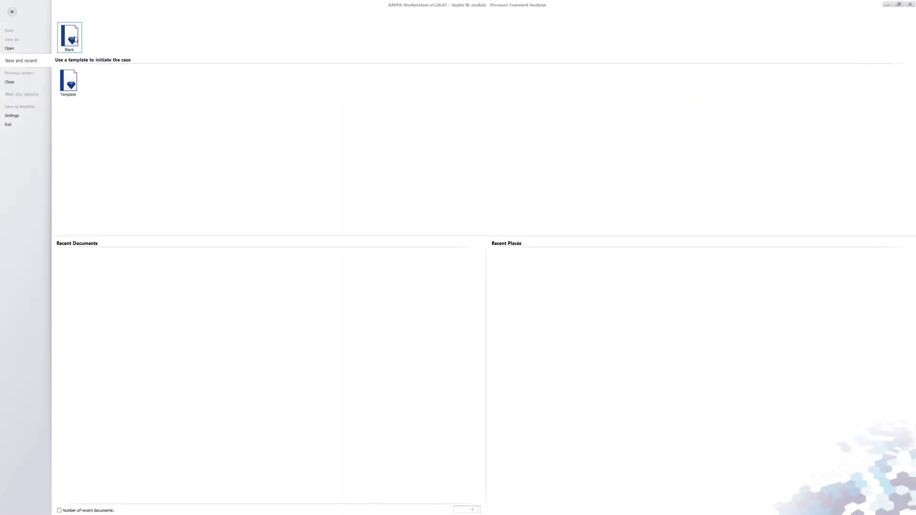
- Start a blank document with reference time 27/10/2011 01:00 and review its unit settings
click(73, 40)
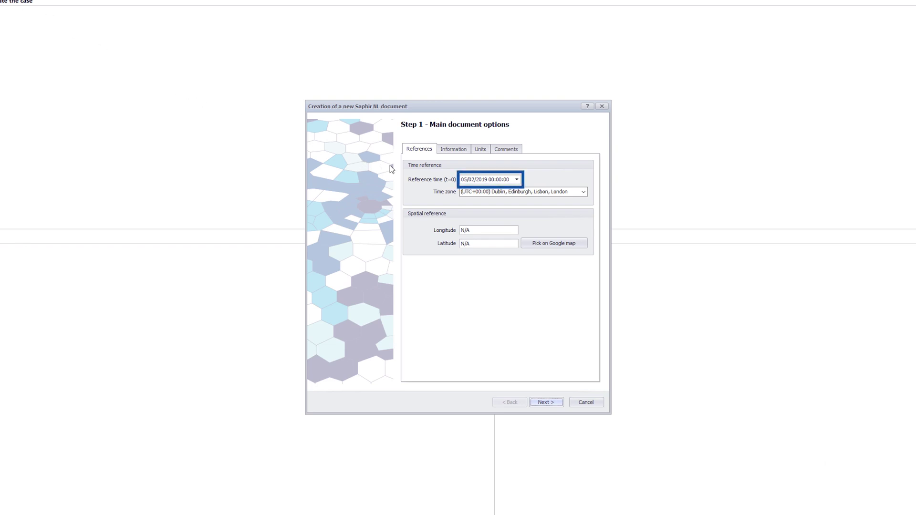
click(464, 180)
text(27/10/2011 01)
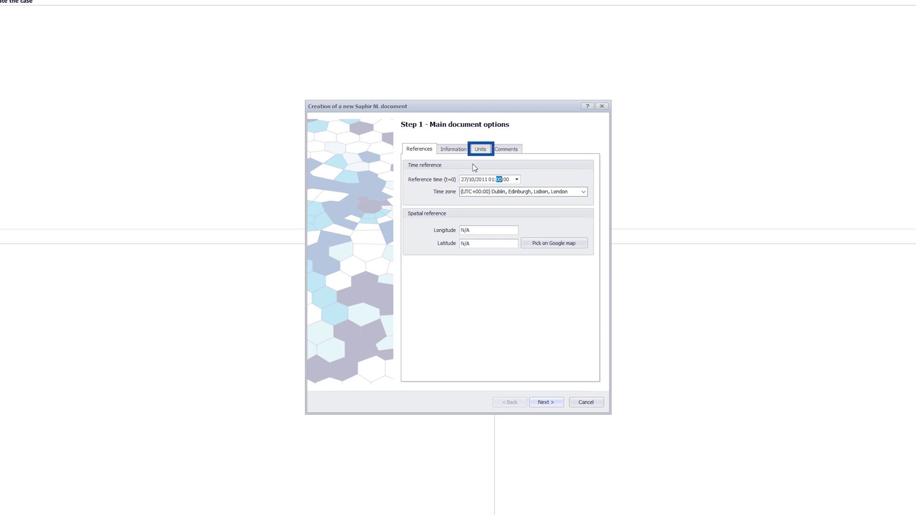
click(481, 149)
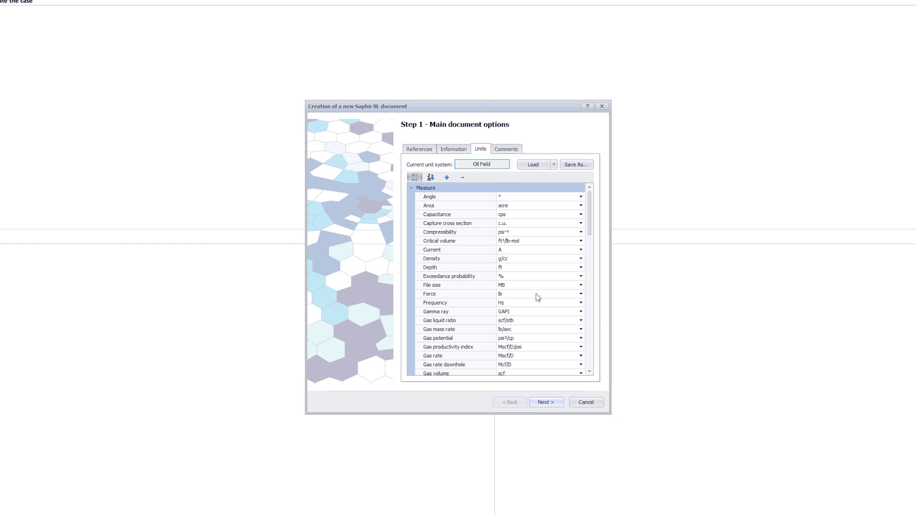
- Make the first analysis a Minifrac with a 50 ft pay zone
click(558, 402)
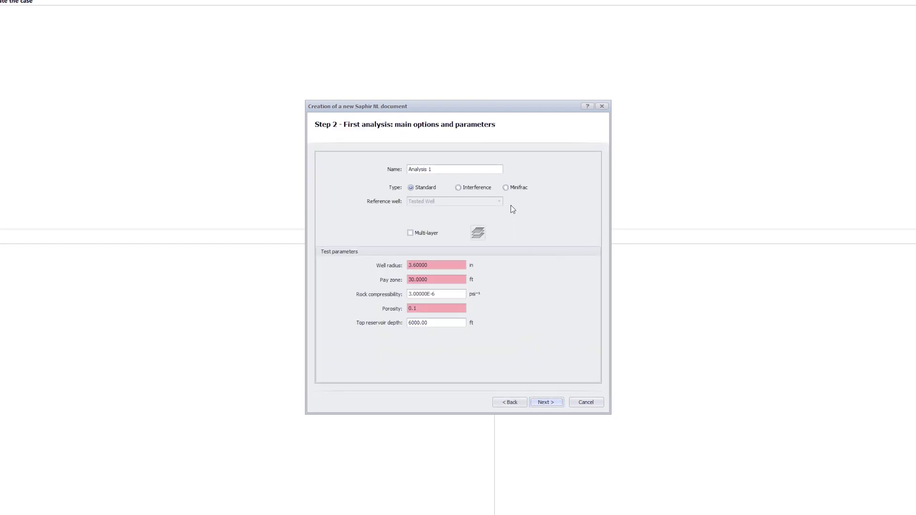
click(507, 189)
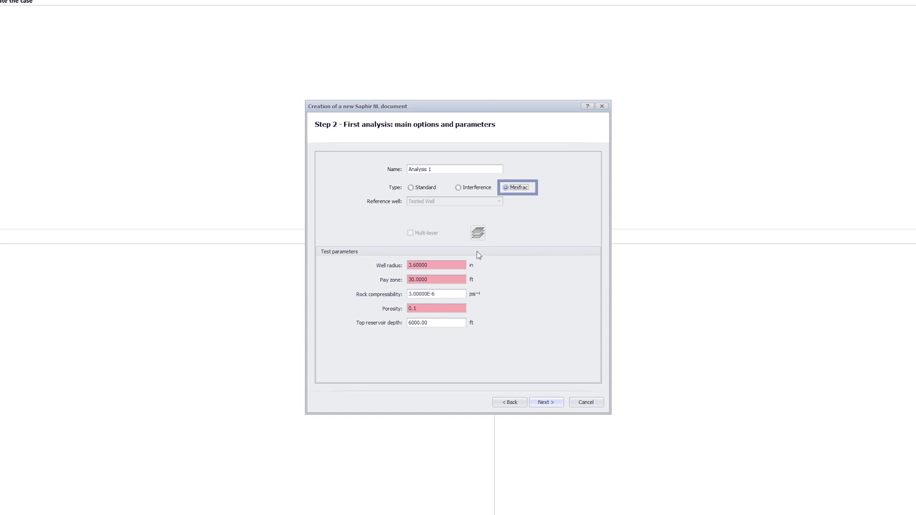
drag(439, 279, 385, 278)
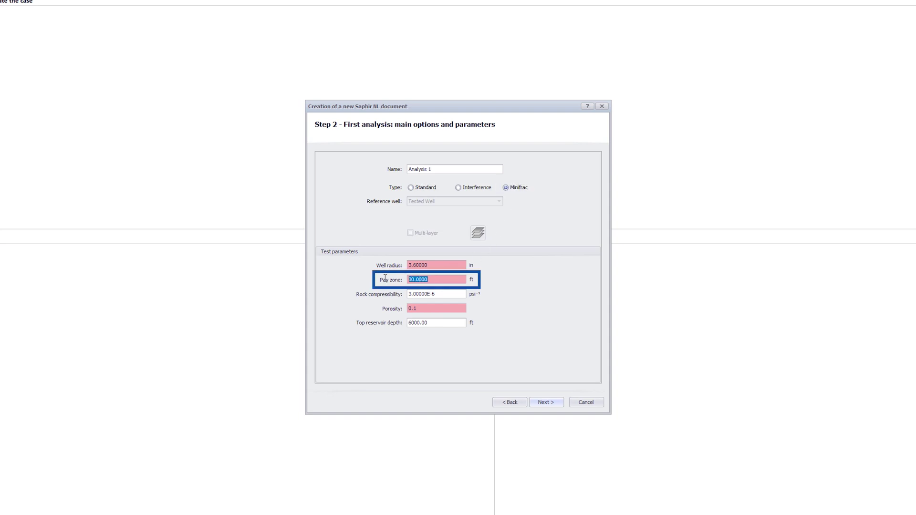
text(50)
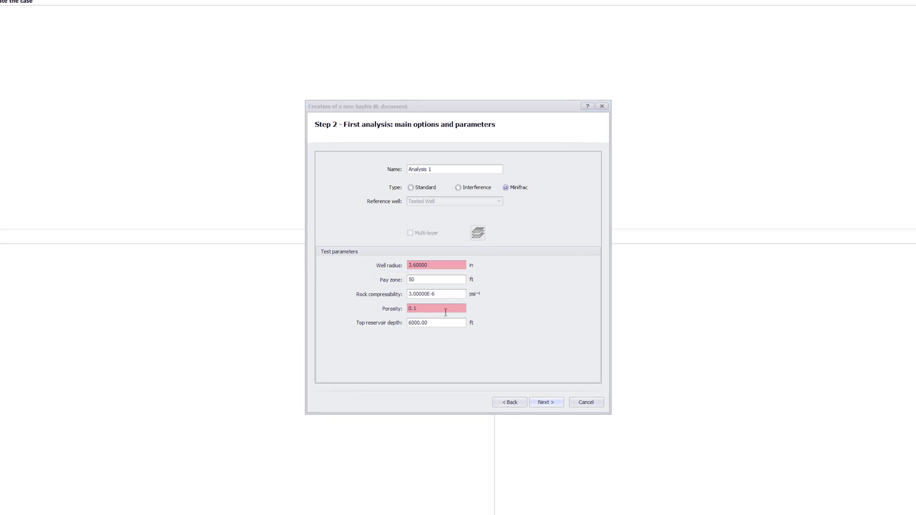
- Switch the fluid model to multiphase with gas as the reference fluid
click(559, 404)
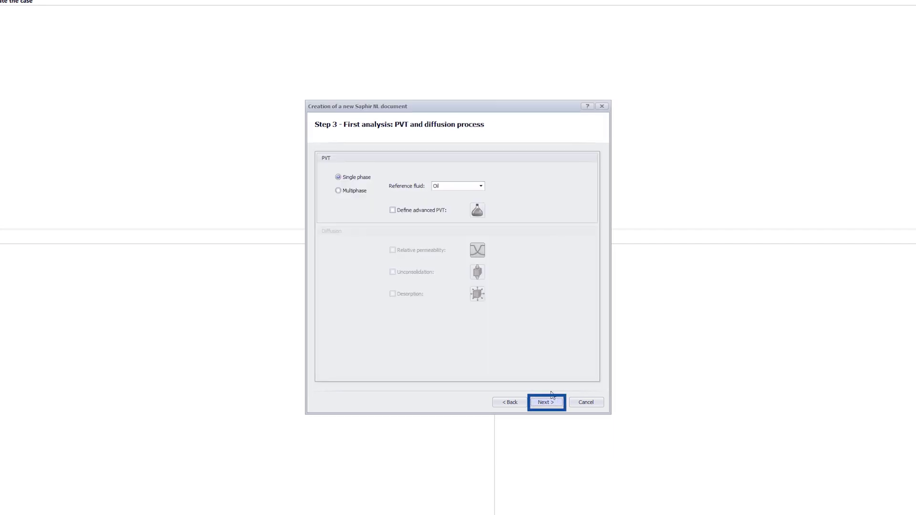
click(339, 191)
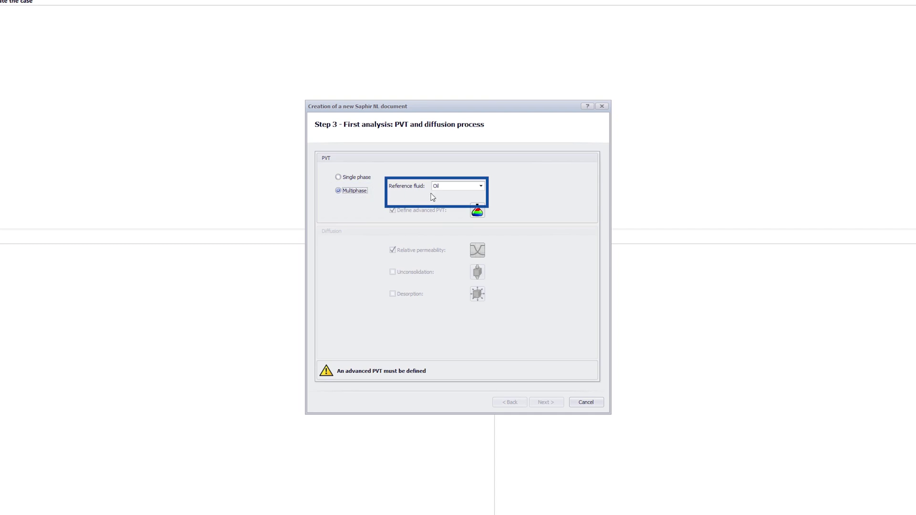
click(480, 186)
click(483, 202)
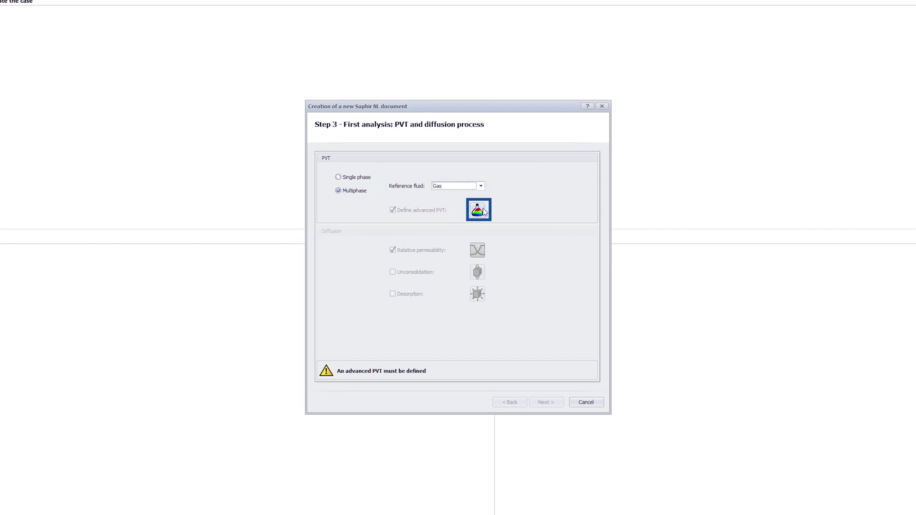
- Define the advanced PVT as dry gas plus water at 10000 psia reference pressure
click(483, 210)
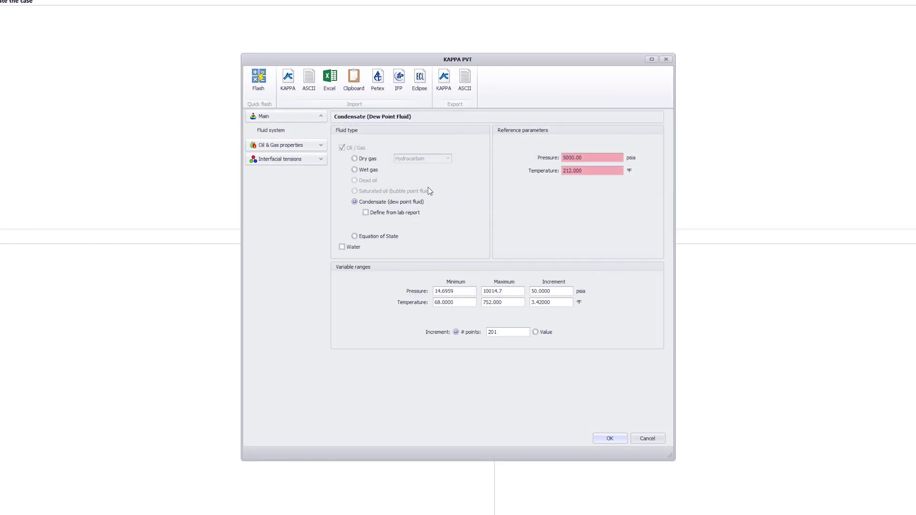
click(356, 159)
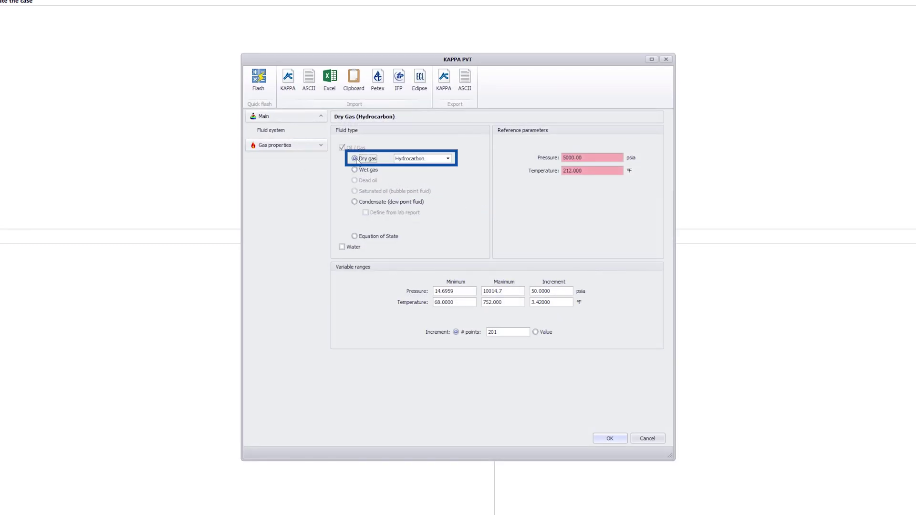
click(342, 247)
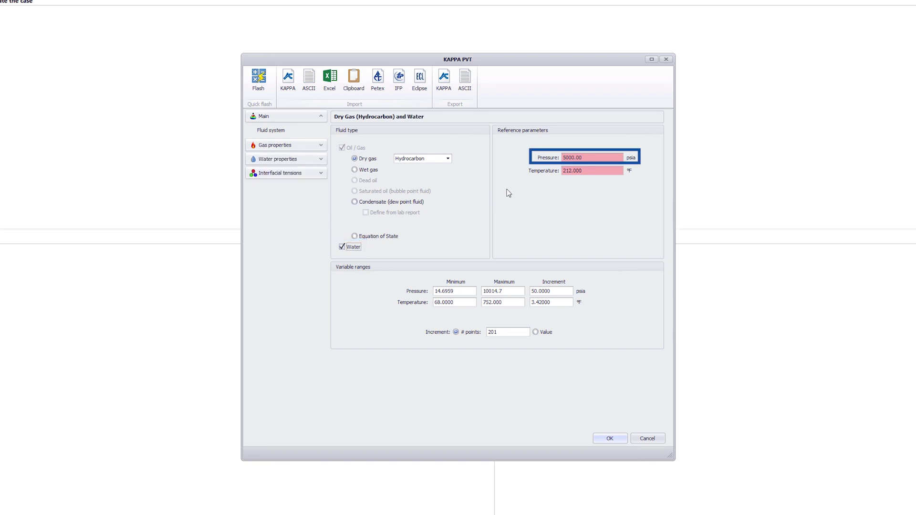
drag(592, 157, 564, 157)
text(1000)
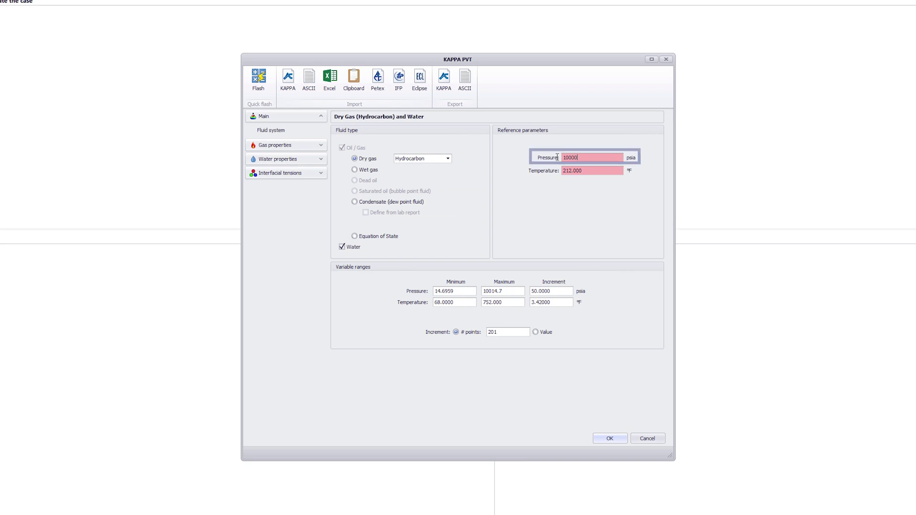
text(0)
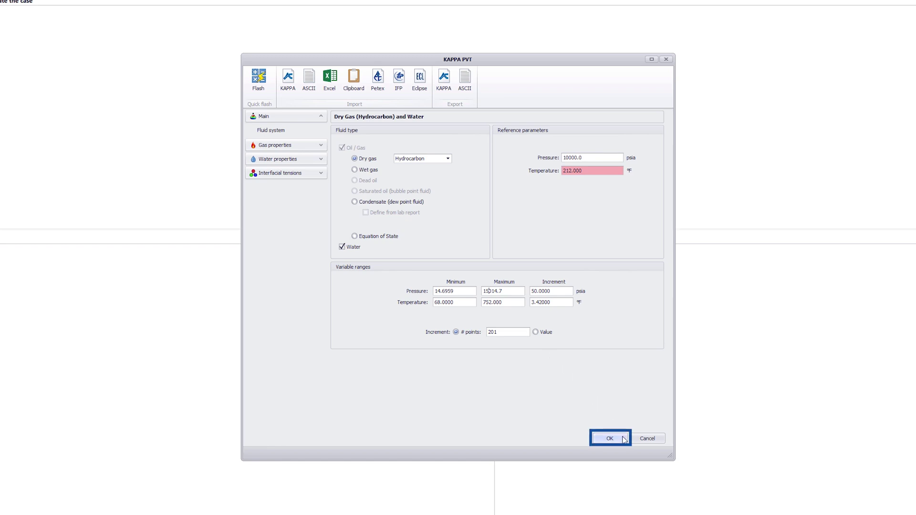
click(624, 439)
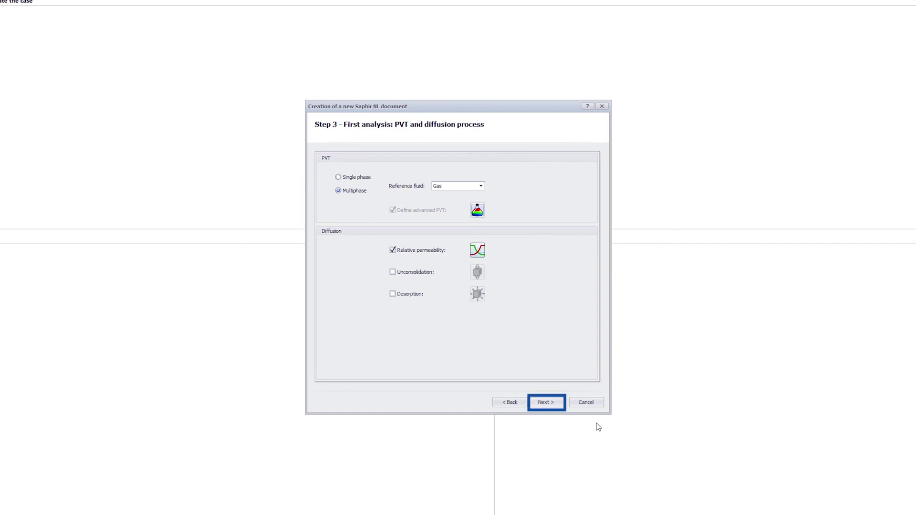
- Use not-normalized pseudo-pressures and set water saturation Sw to 0.12
click(556, 404)
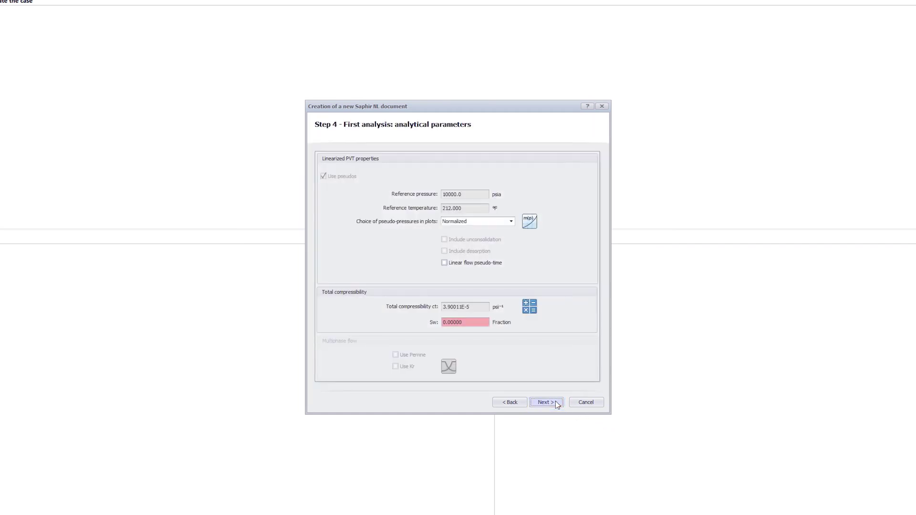
click(511, 222)
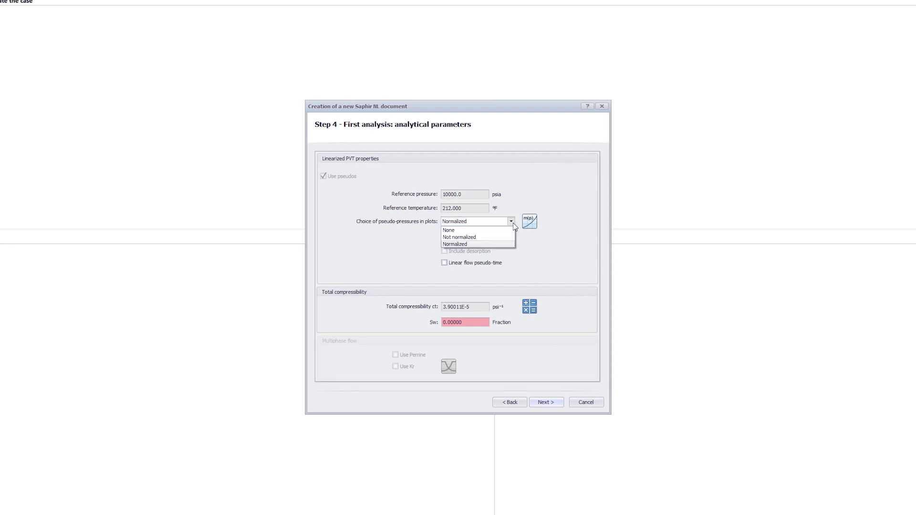
click(493, 237)
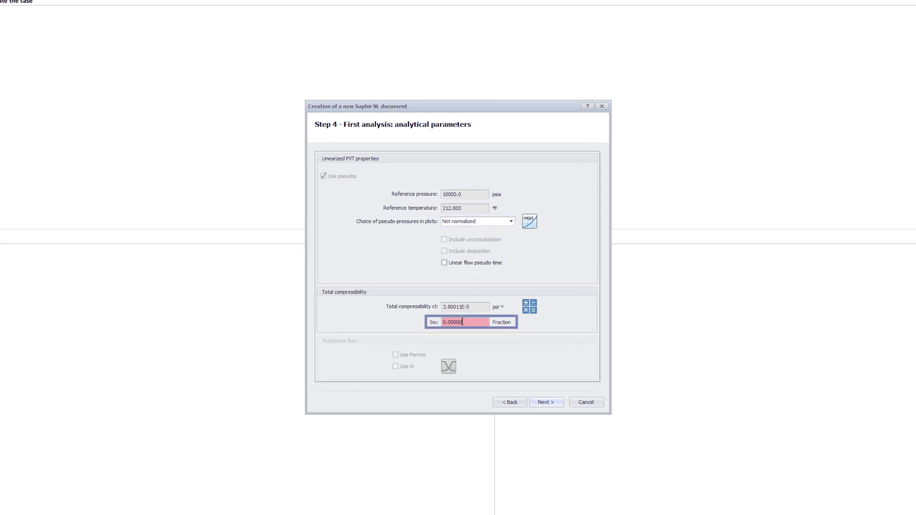
drag(462, 322, 452, 322)
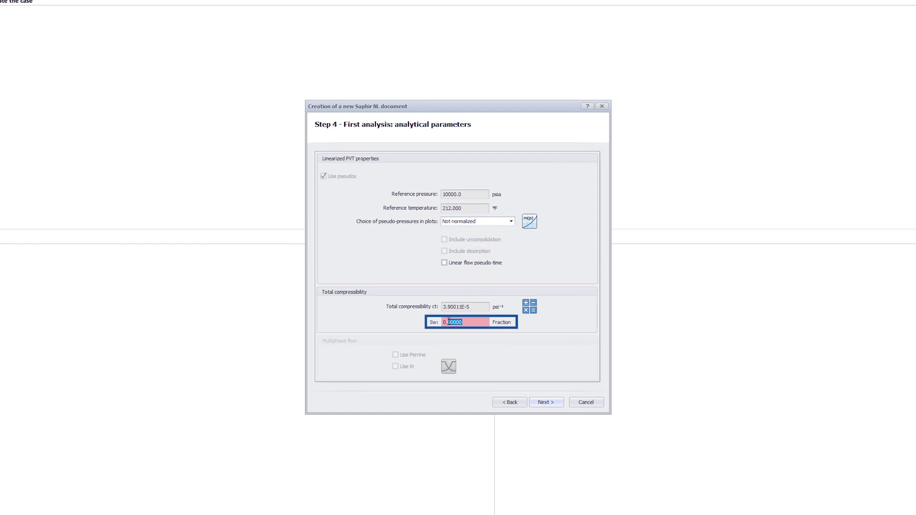
text(12)
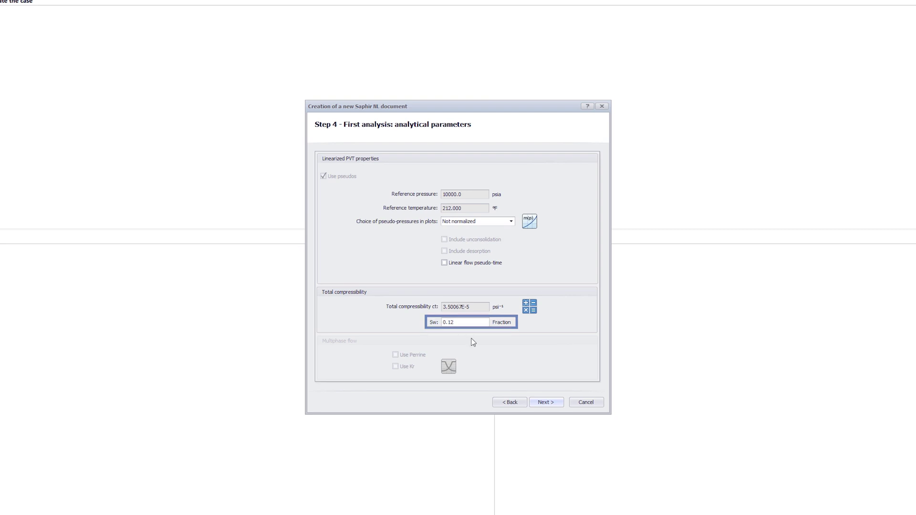
- Skip the remaining wizard steps and create the Untitled1 document
click(554, 403)
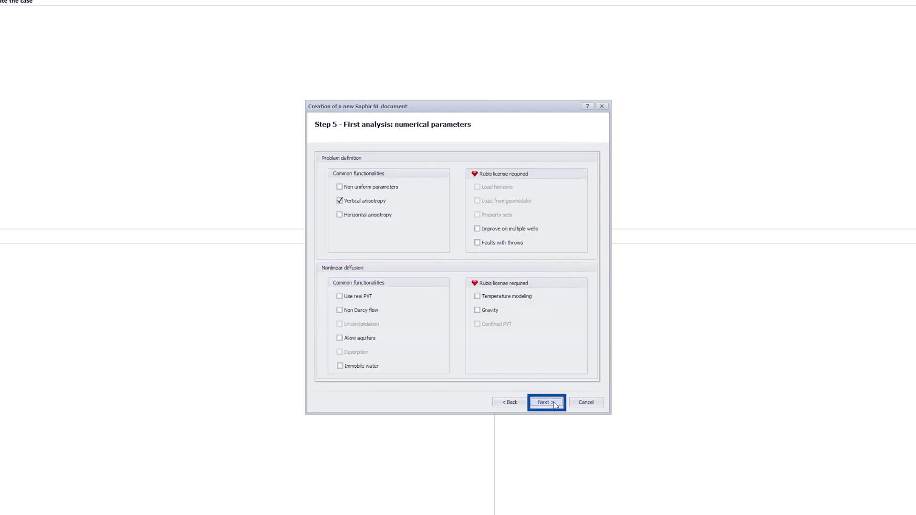
click(554, 402)
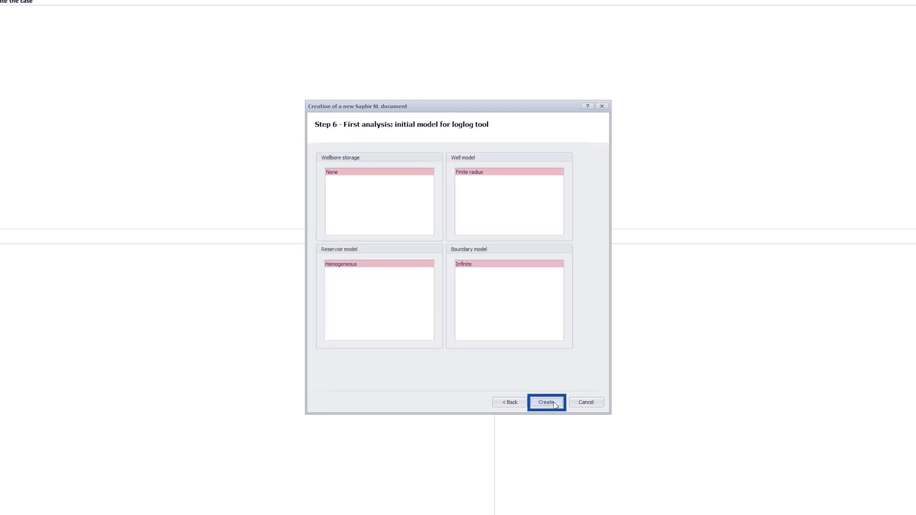
click(554, 404)
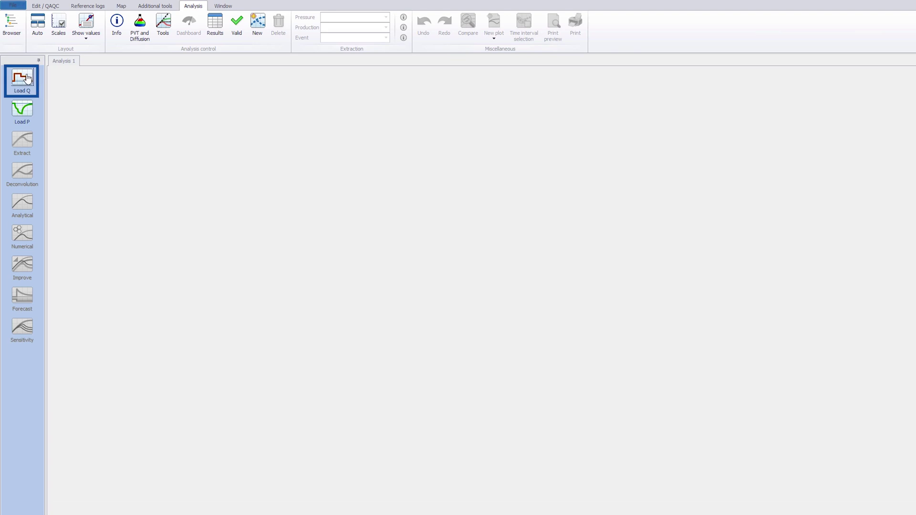
- Begin loading rate data by hand into a three-column spreadsheet grid
click(27, 78)
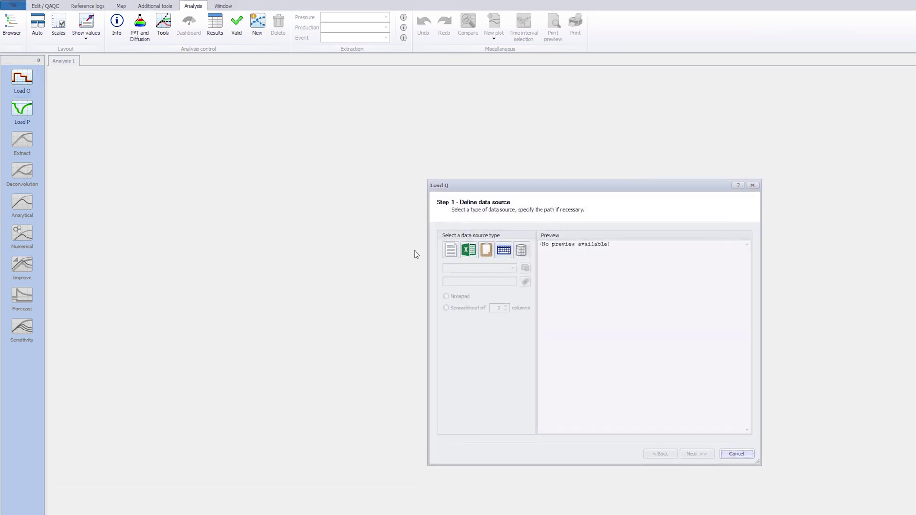
click(506, 259)
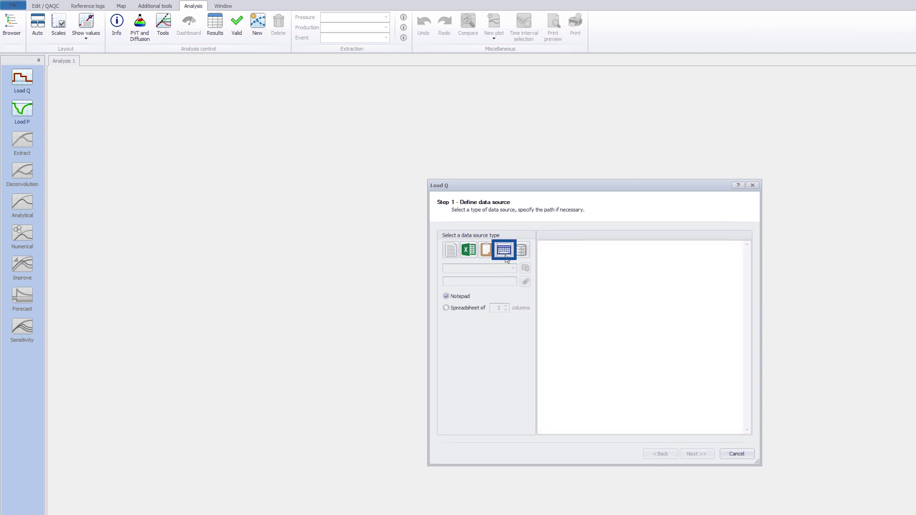
click(447, 308)
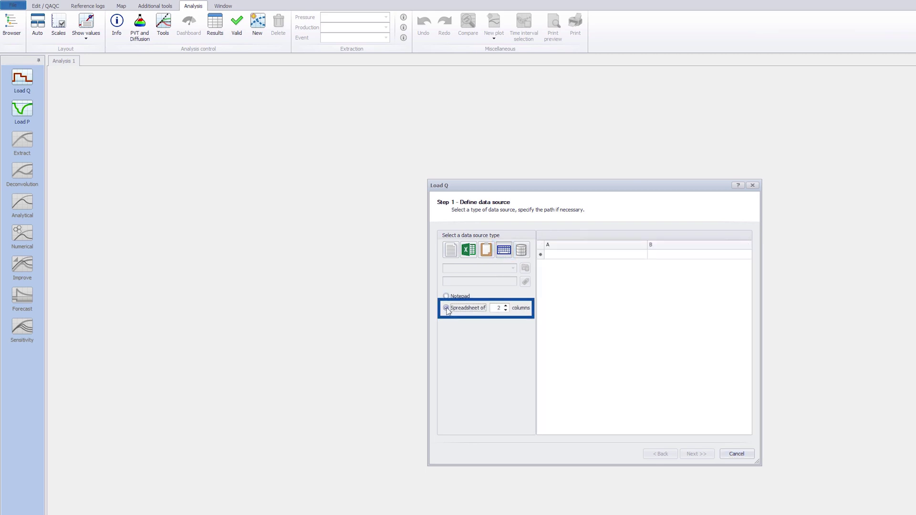
click(506, 306)
- Enter the rate rows 0.1925, -2900, 0 and 158, 0, 0
click(559, 256)
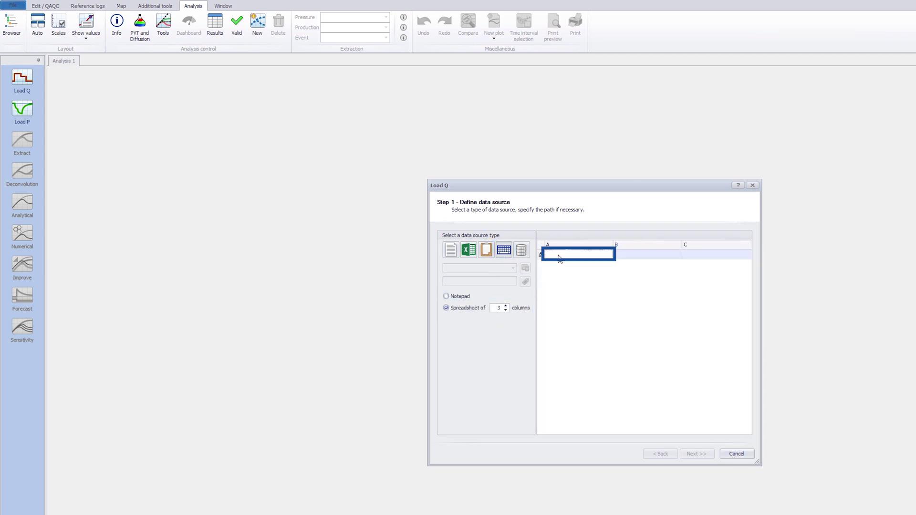
text(0.1925)
key(Tab)
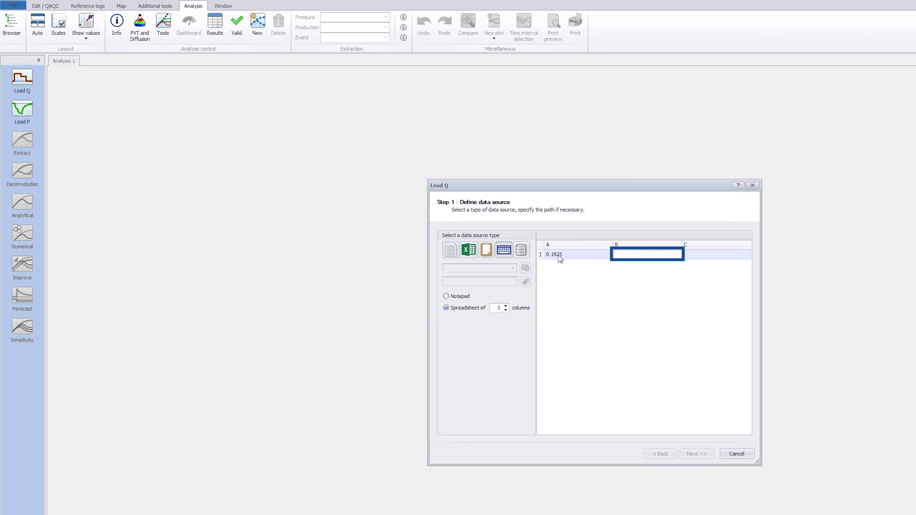
text(-2900)
key(Tab)
text(0)
key(Tab)
text(158)
key(Tab)
text(0)
key(Tab)
text(0)
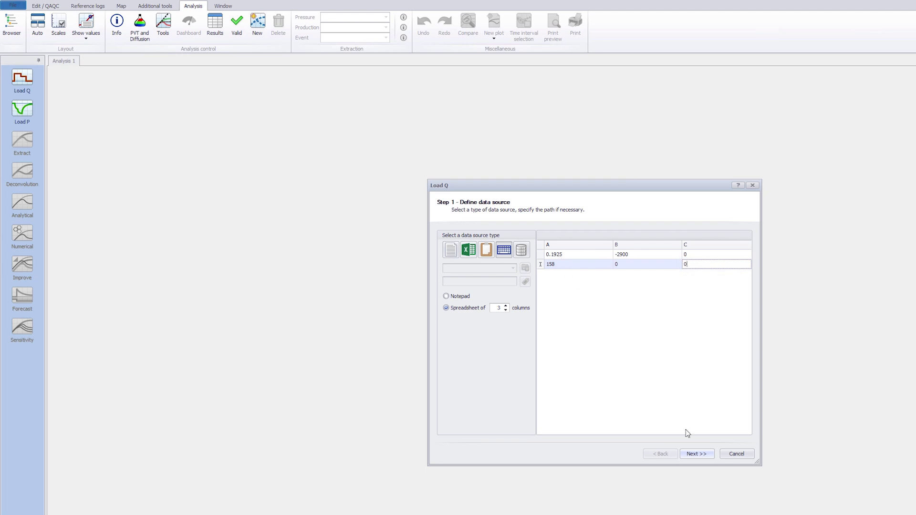
- Set the second column to Water rate and the third to Gas rate, then load
click(697, 454)
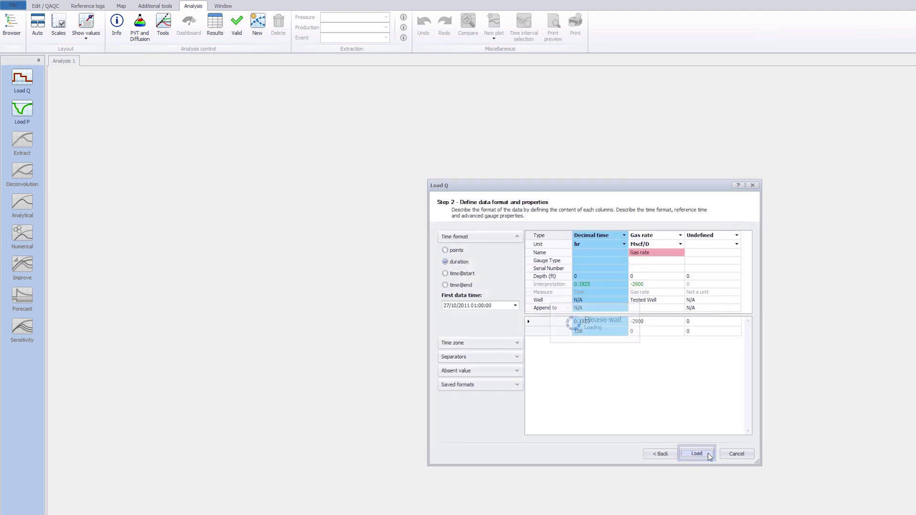
click(677, 236)
click(681, 235)
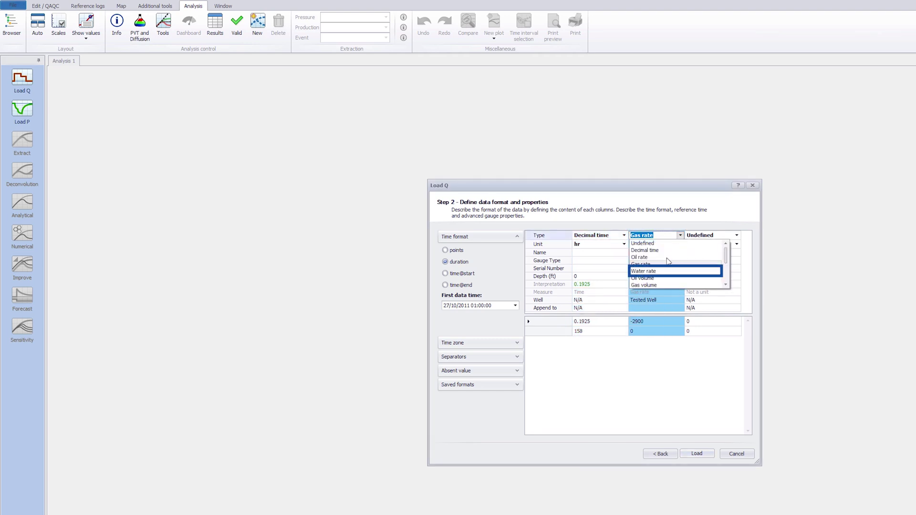
click(657, 270)
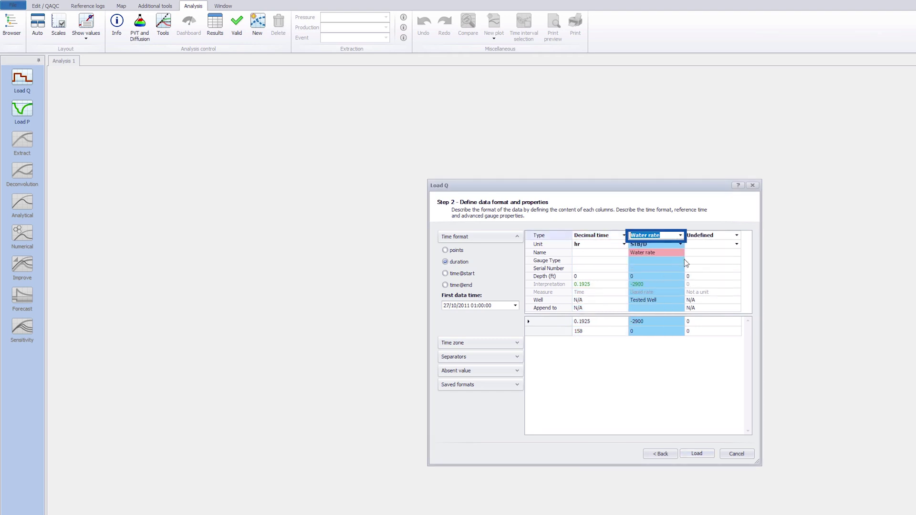
click(734, 236)
click(737, 236)
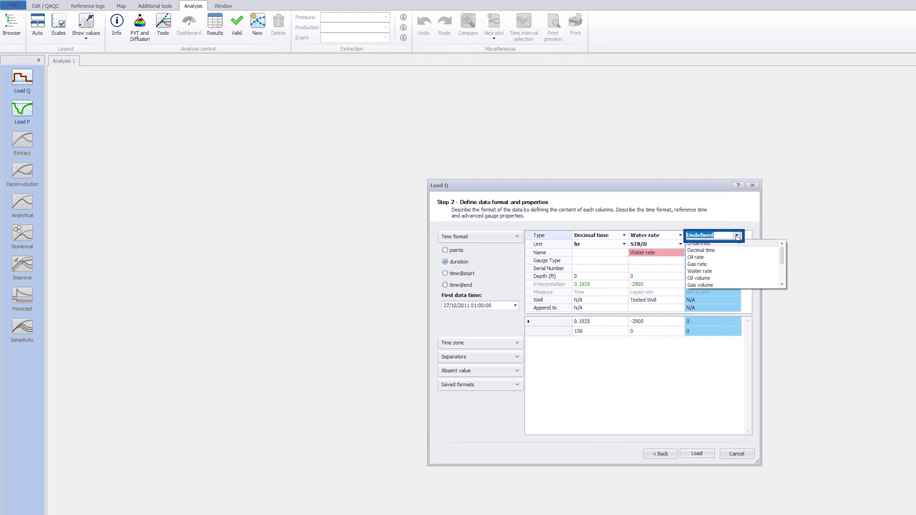
click(711, 265)
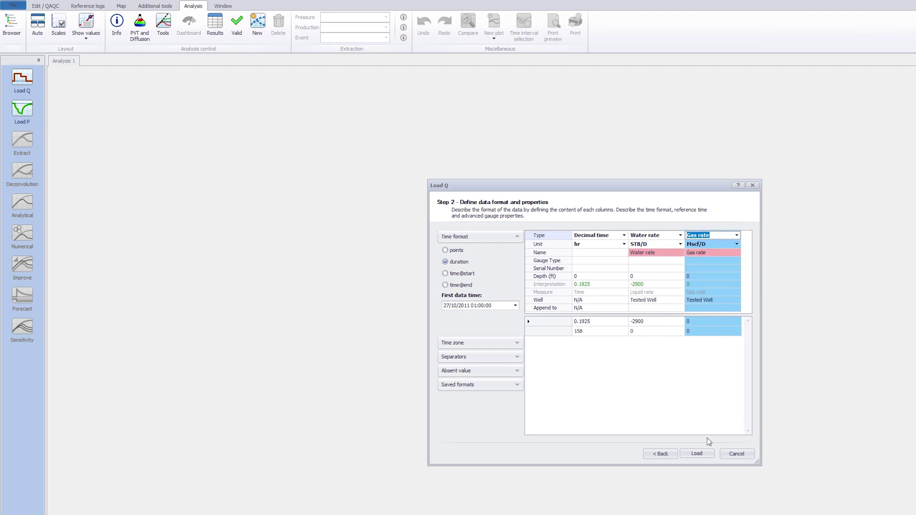
click(709, 455)
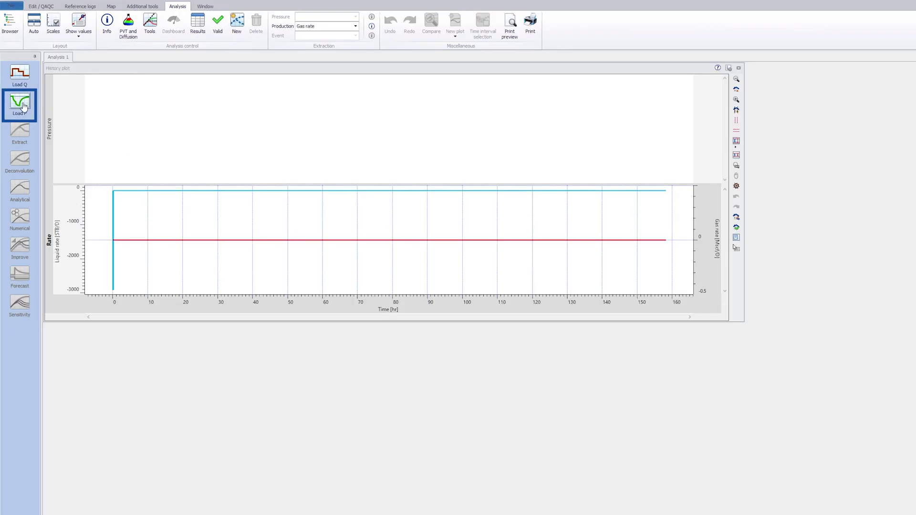
- Open the Pressure sheet of Mini frac Data.xlsx as the pressure source
click(23, 106)
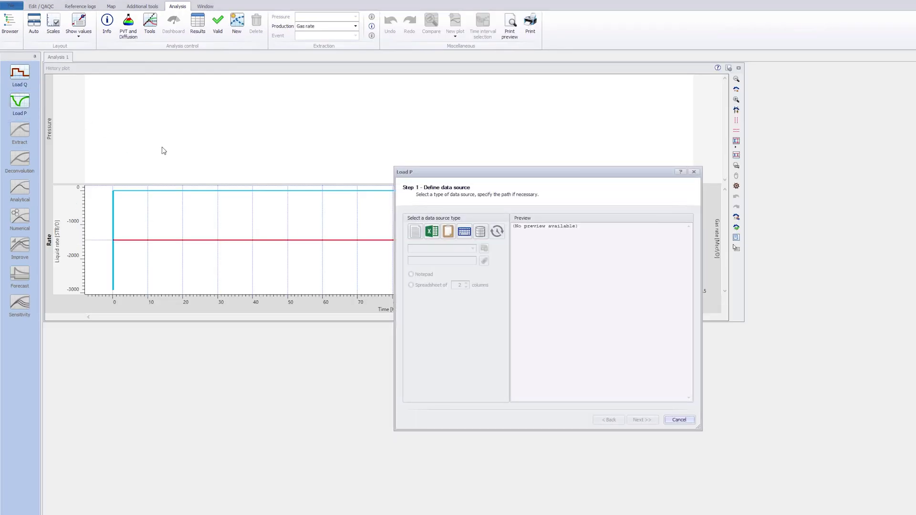
click(432, 232)
click(600, 237)
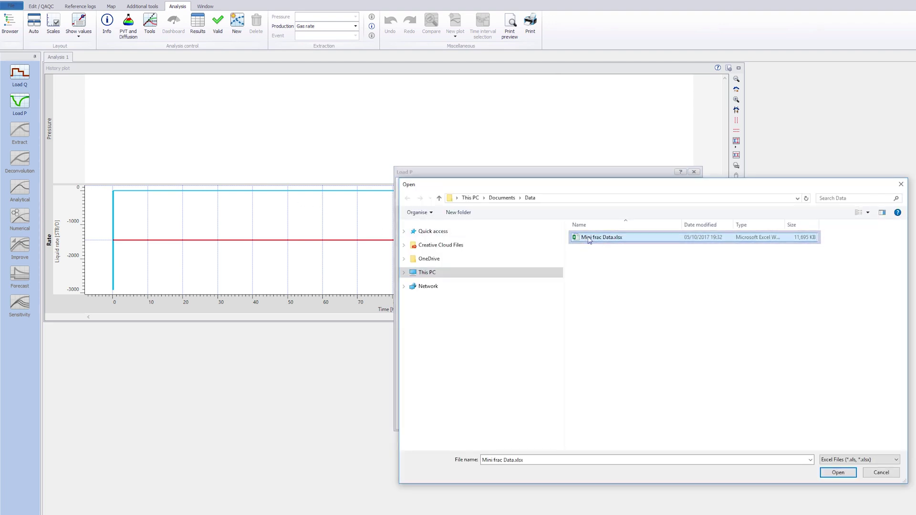
click(823, 472)
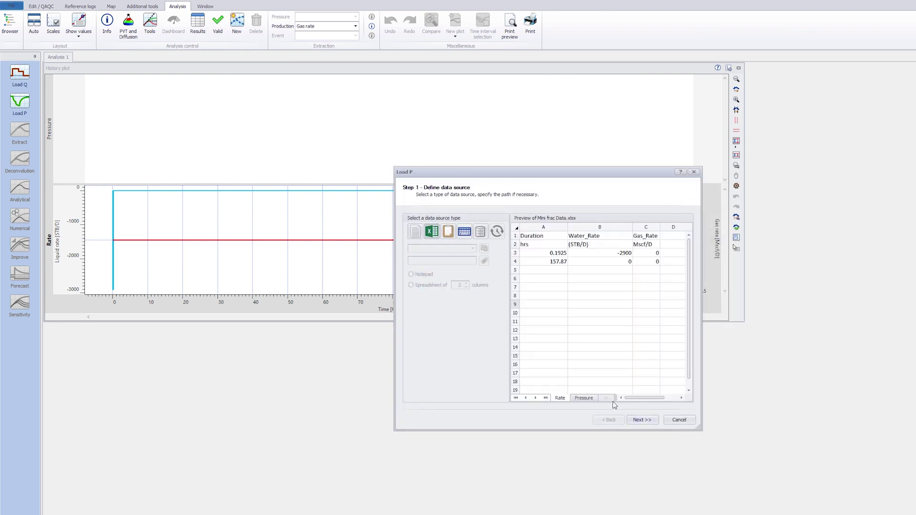
click(592, 400)
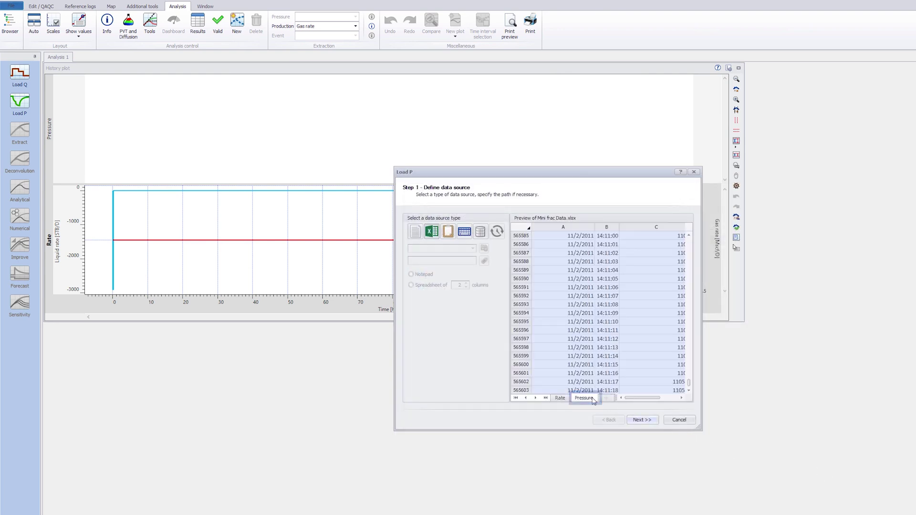
click(653, 420)
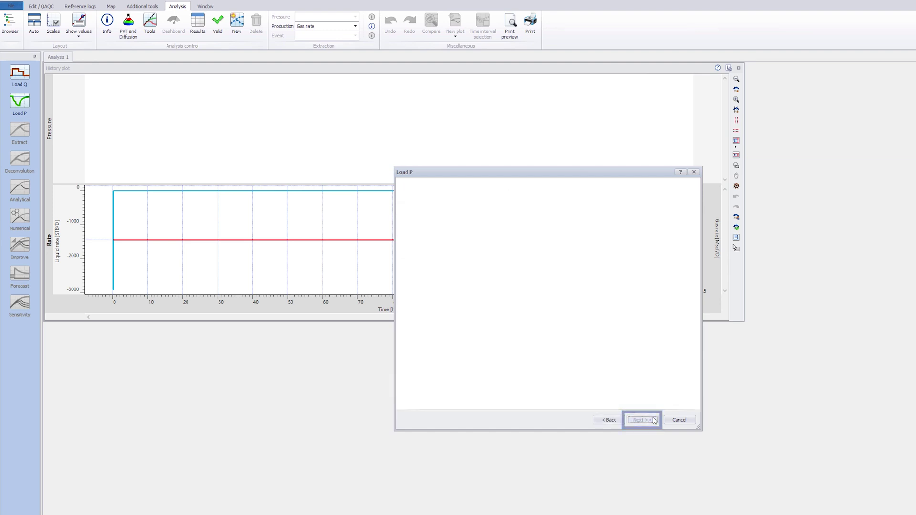
- Map columns to Date (MM/dd/(yy)yy), Time and Pressure, then load the pressure data
click(575, 236)
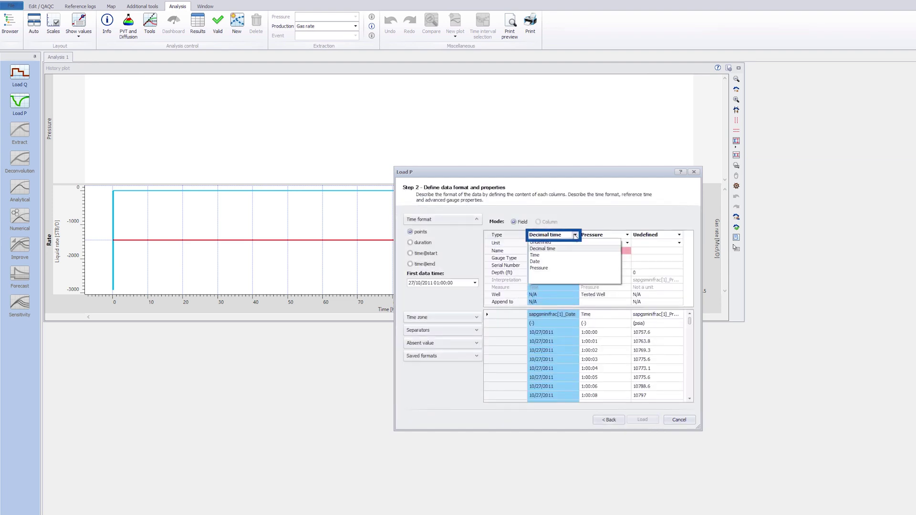
click(535, 261)
click(575, 243)
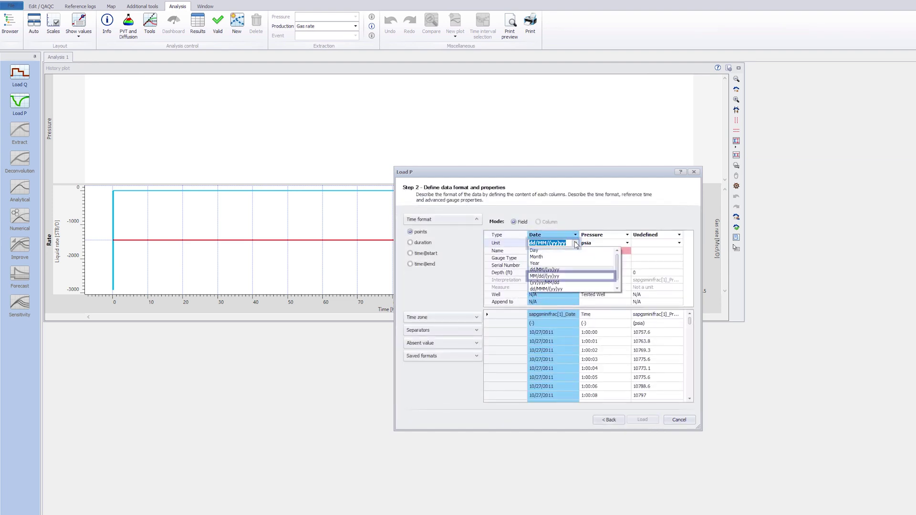
click(551, 276)
click(622, 235)
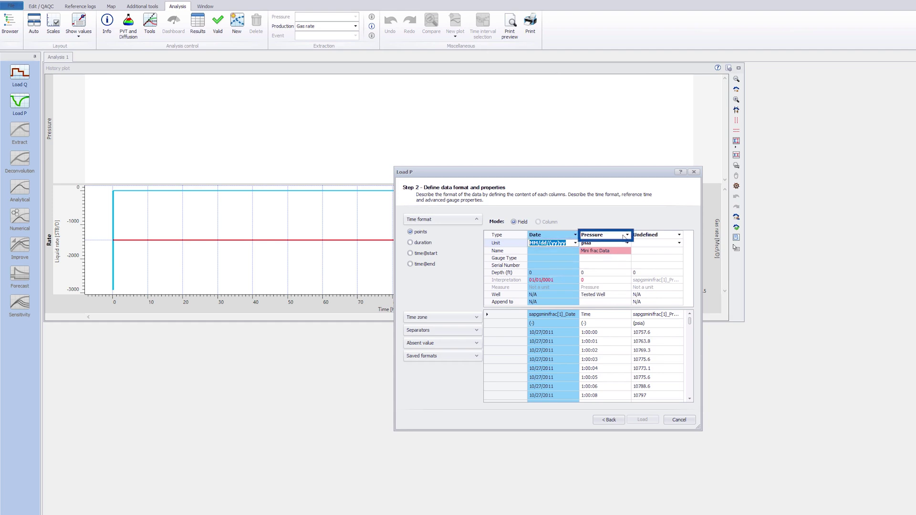
click(627, 236)
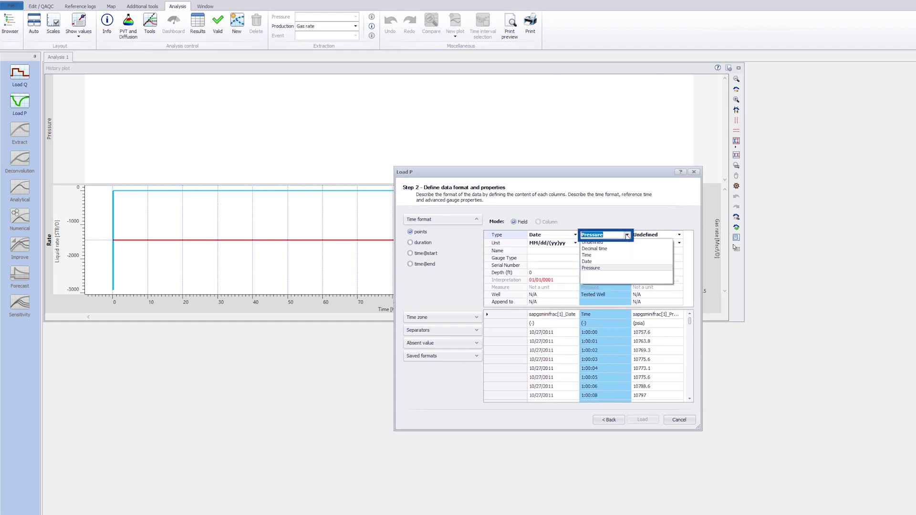
click(589, 257)
click(679, 234)
click(679, 235)
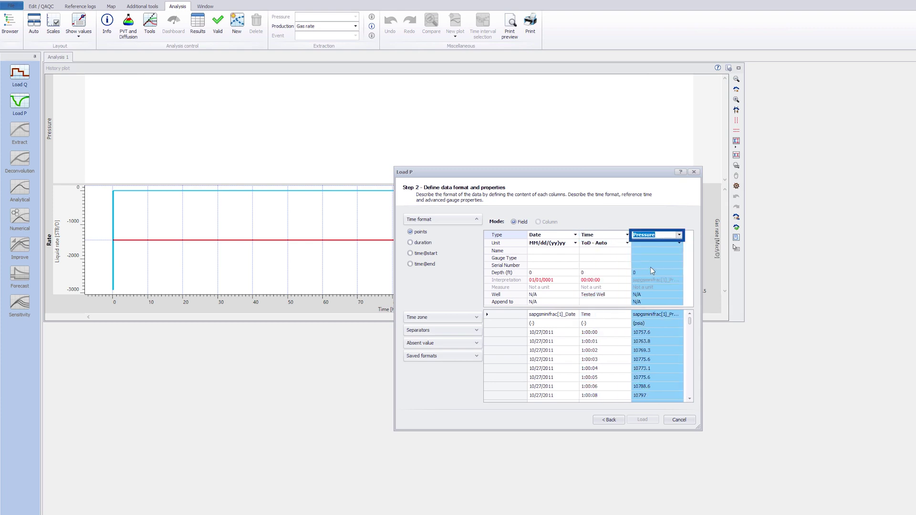
click(520, 333)
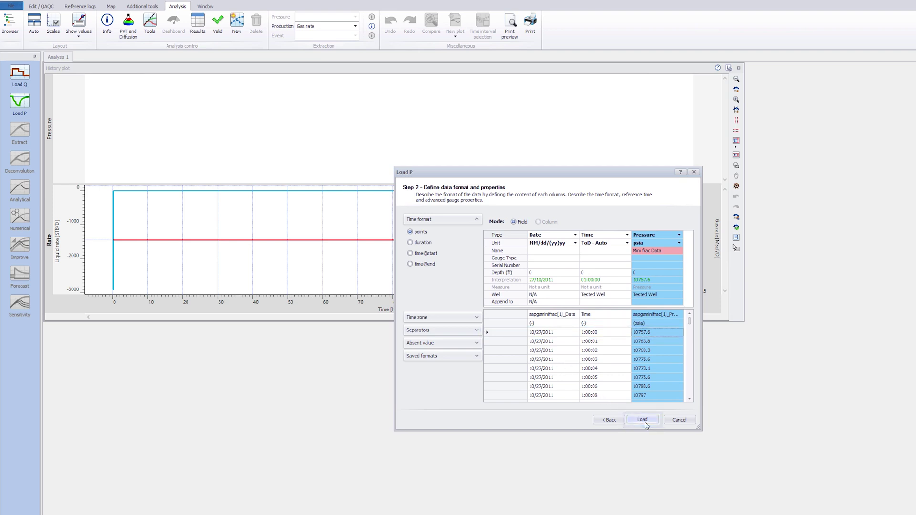
click(639, 421)
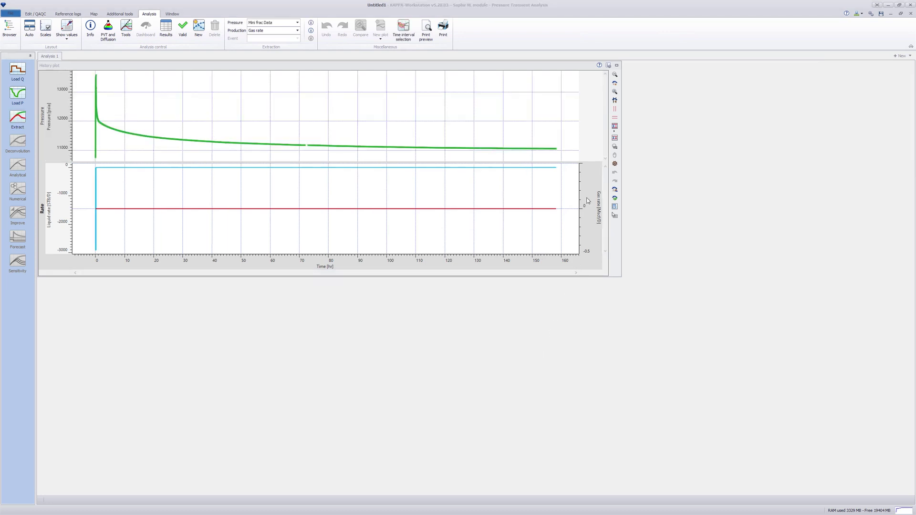
- Swap the rate axes, zoom onto the injection period near time 0, and show legends
click(615, 109)
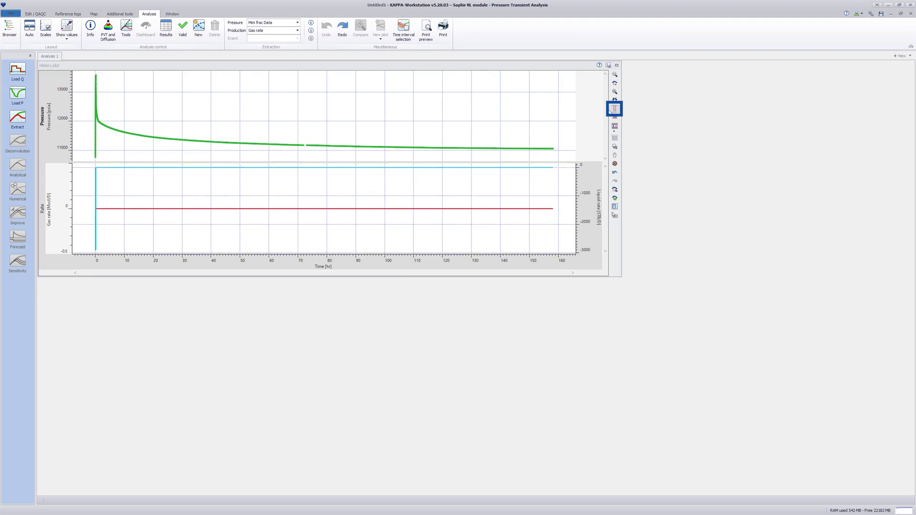
click(93, 103)
drag(92, 101, 104, 106)
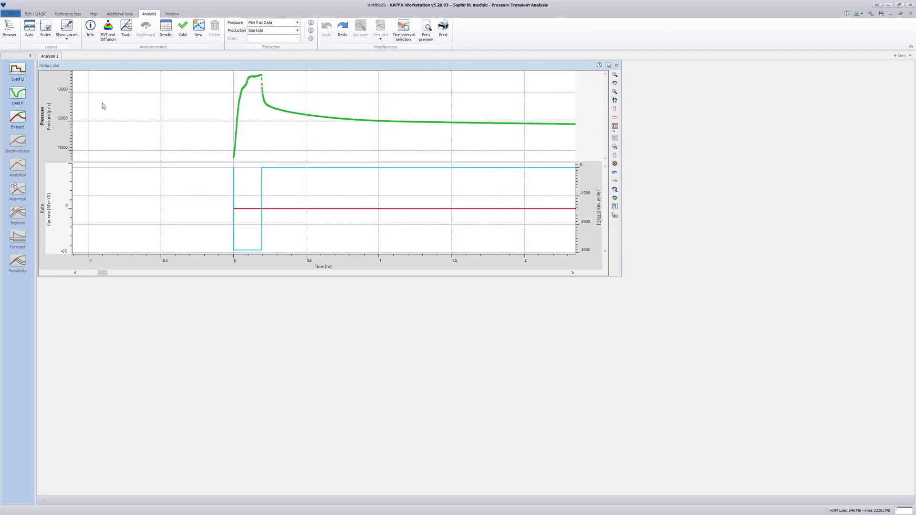
right_click(103, 102)
click(114, 107)
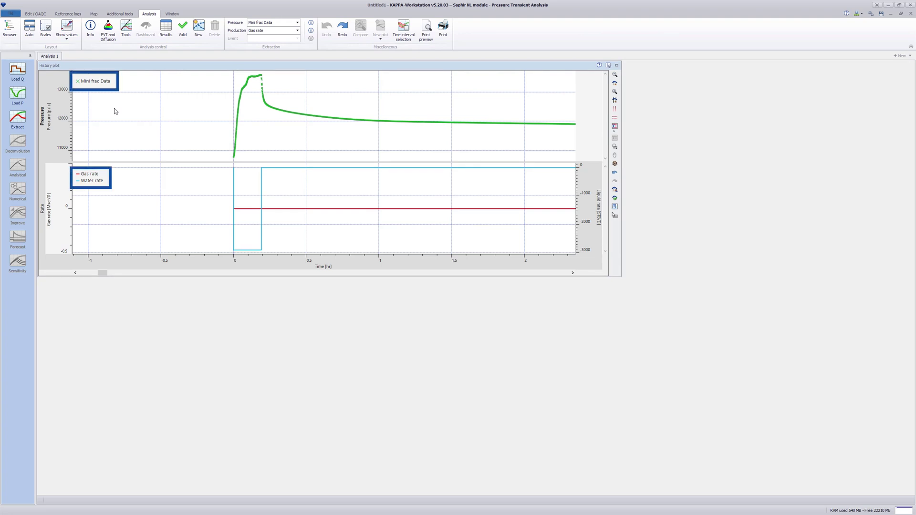
- Extract Fall-Off #1 using a total rate that combines gas and water production
click(18, 118)
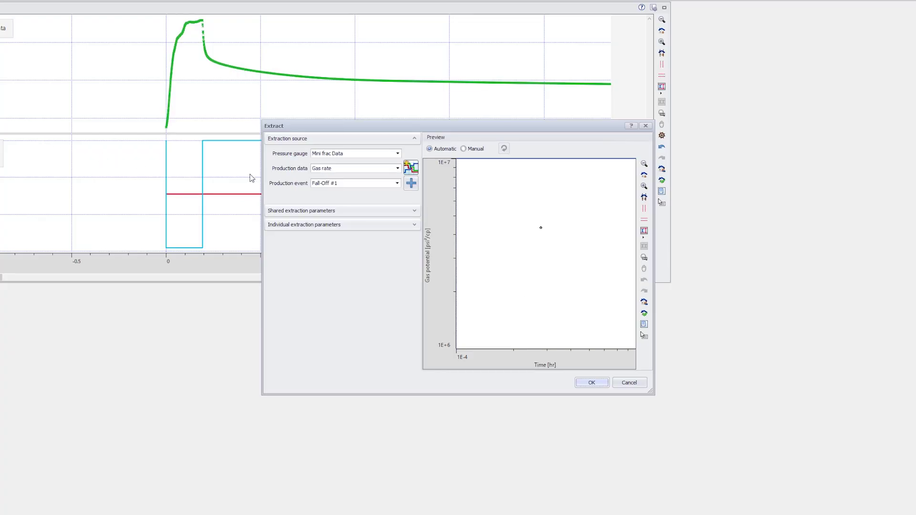
click(413, 173)
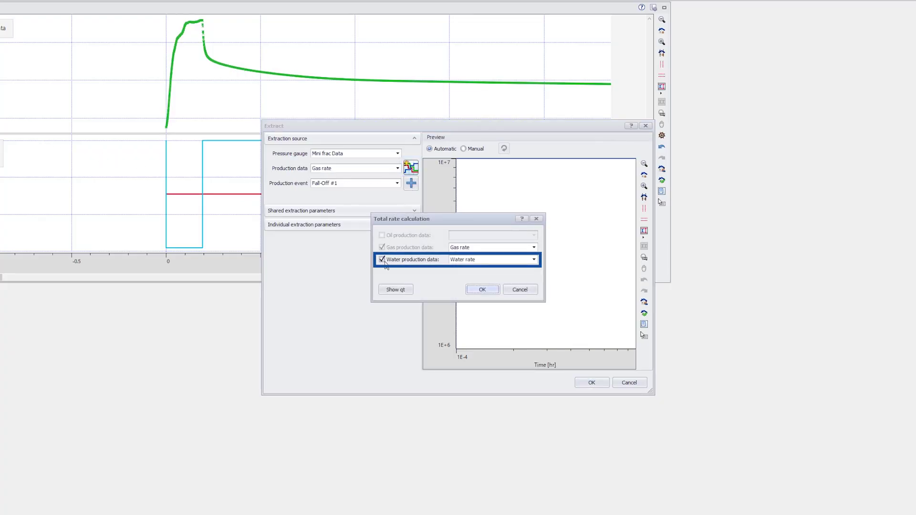
click(483, 290)
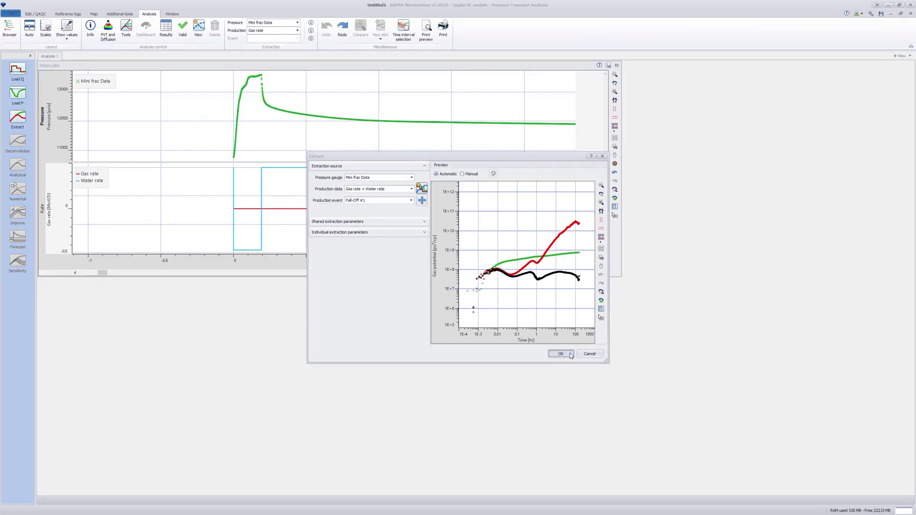
click(604, 383)
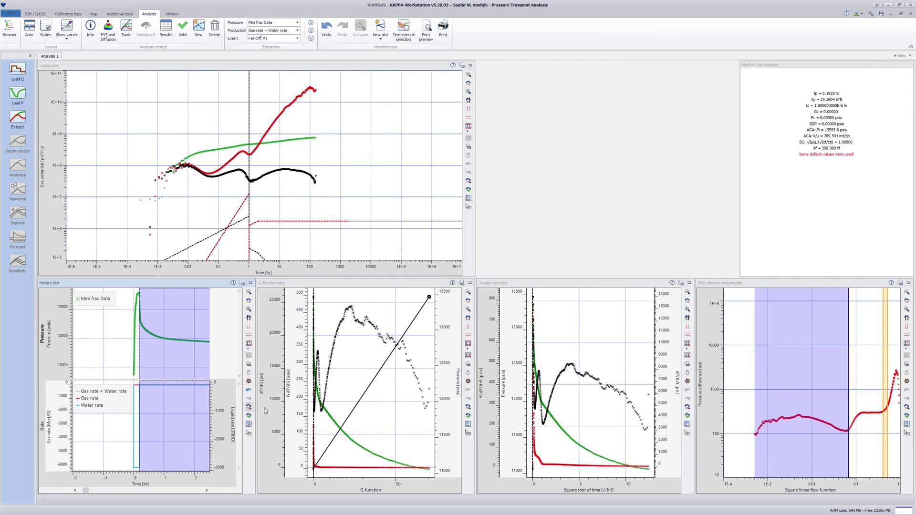
- Cycle through the G-function, square root and after-closure plots, ending on the G-function plot
click(373, 420)
click(537, 428)
click(753, 434)
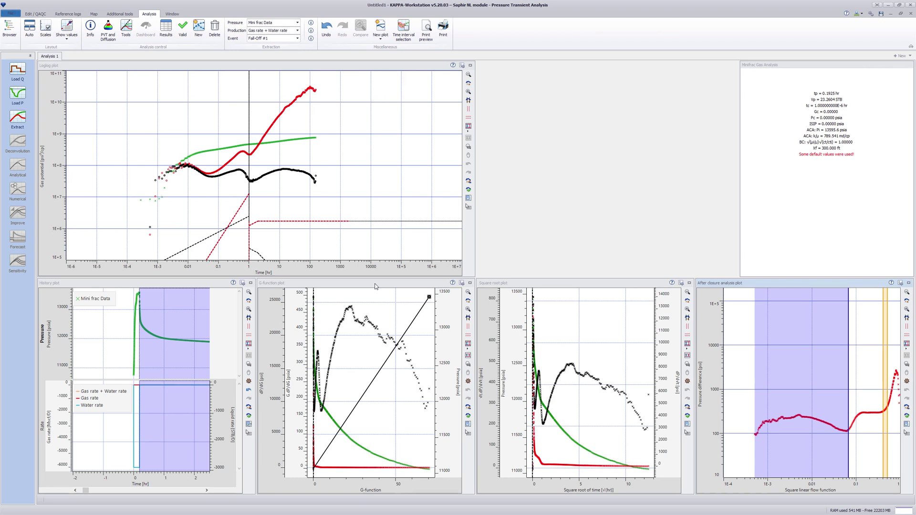
click(375, 286)
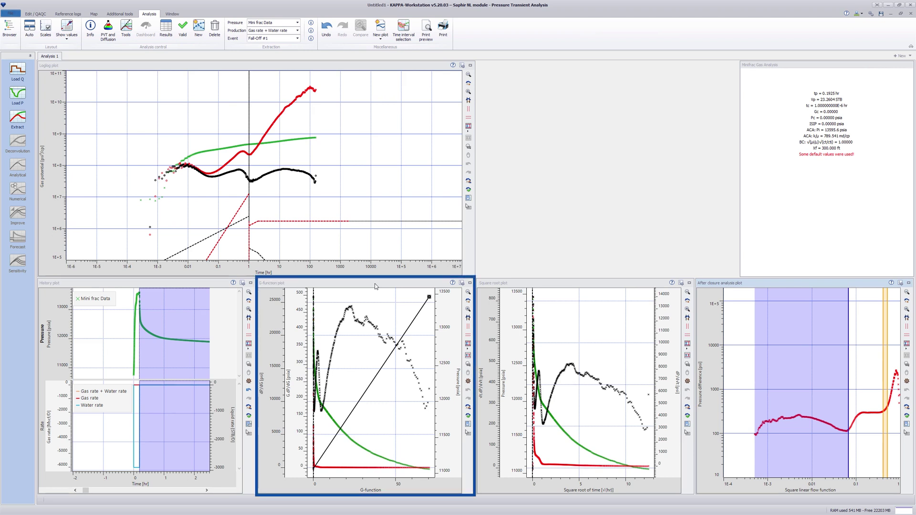
- Maximize the G-function plot, fit the line tangent to G·dP/dG, and place closure near G = 9
double_click(375, 287)
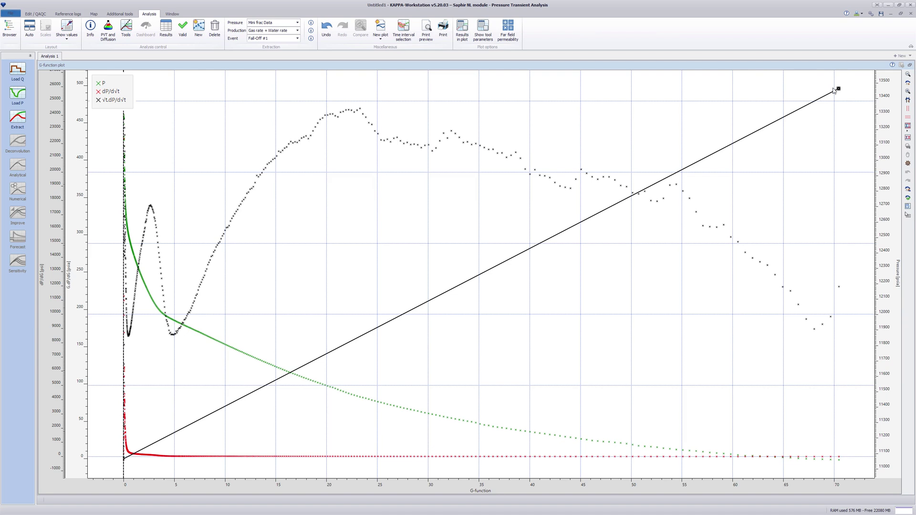
drag(834, 91, 291, 80)
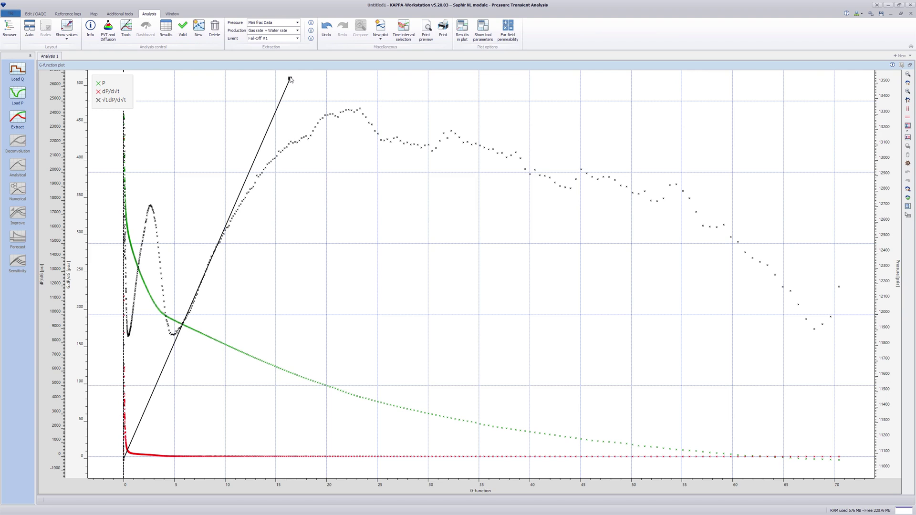
drag(290, 79, 291, 80)
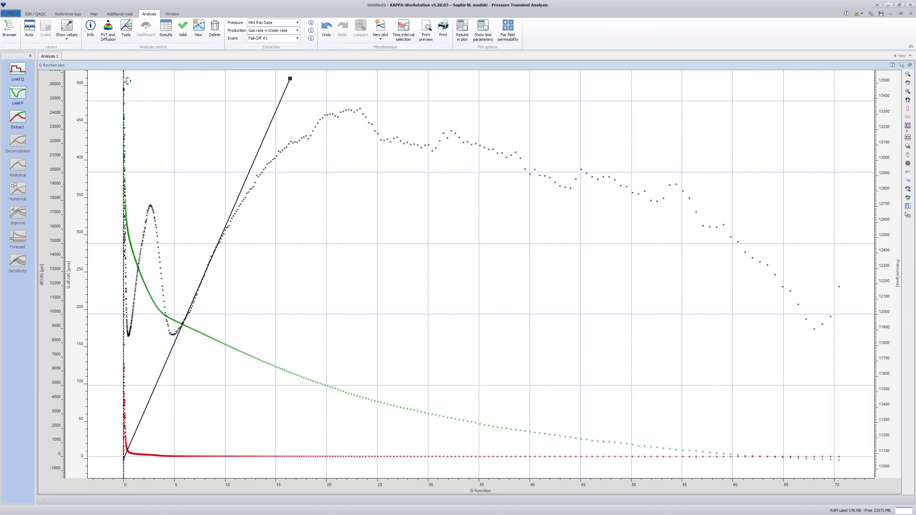
drag(127, 81, 220, 103)
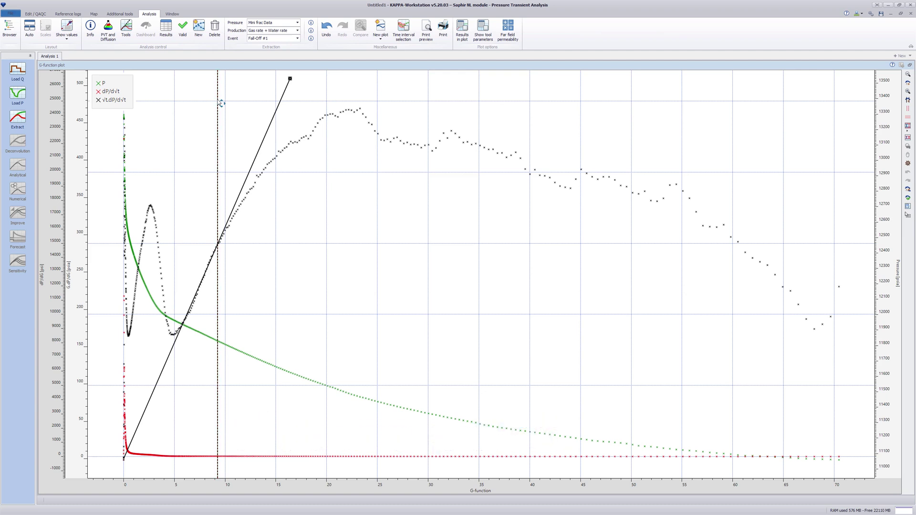
- Restore the multi-plot layout and maximize the square root plot
double_click(238, 67)
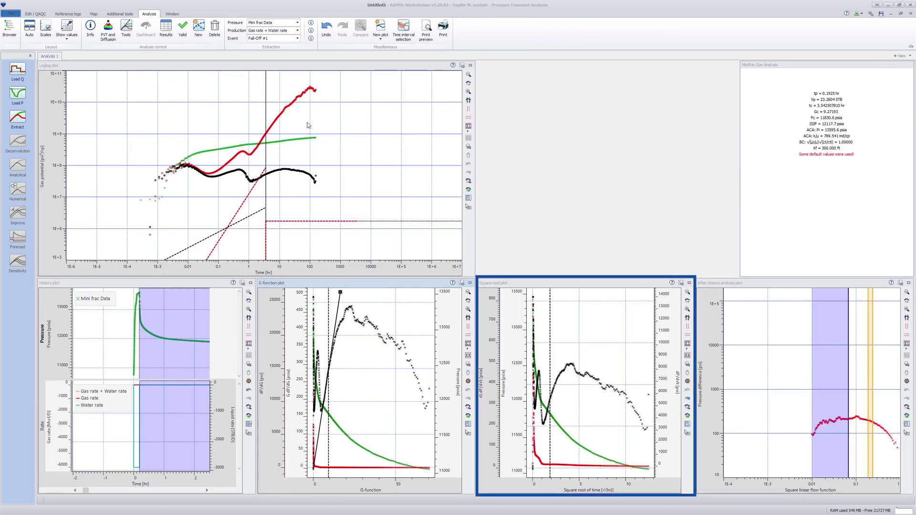
click(569, 282)
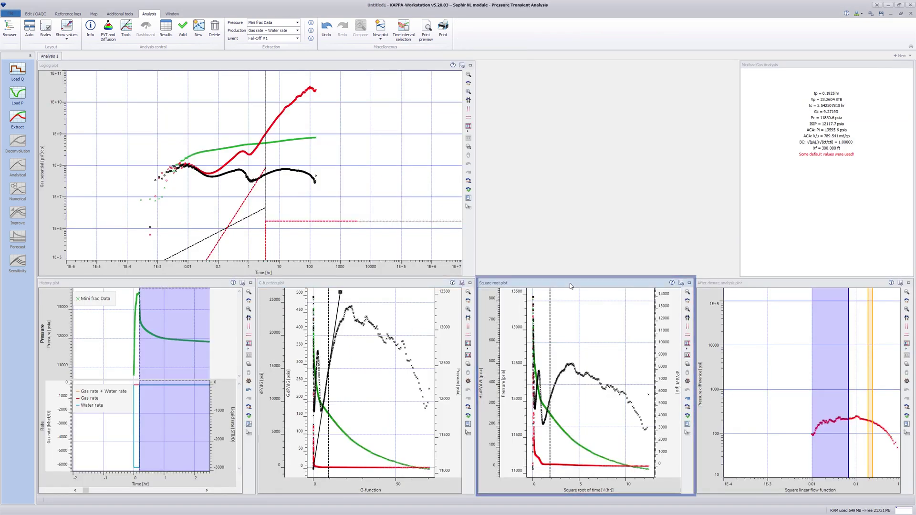
double_click(570, 282)
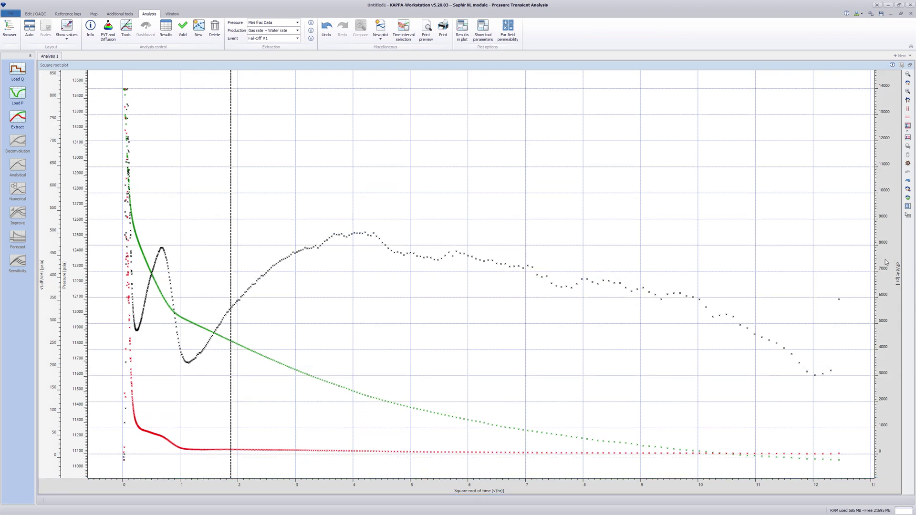
- Zoom Y on the red dP/d√t curve and move closure onto its local maximum near √Δt≈1.8
click(908, 130)
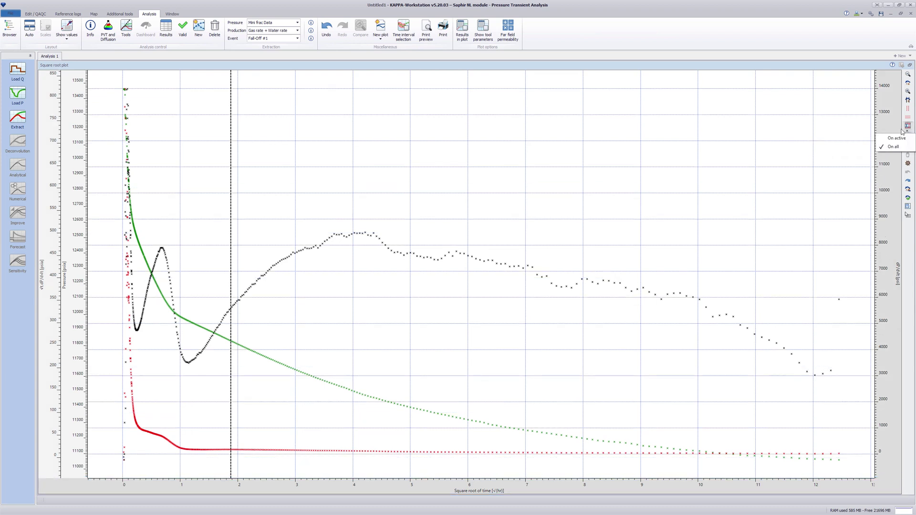
click(893, 138)
click(908, 117)
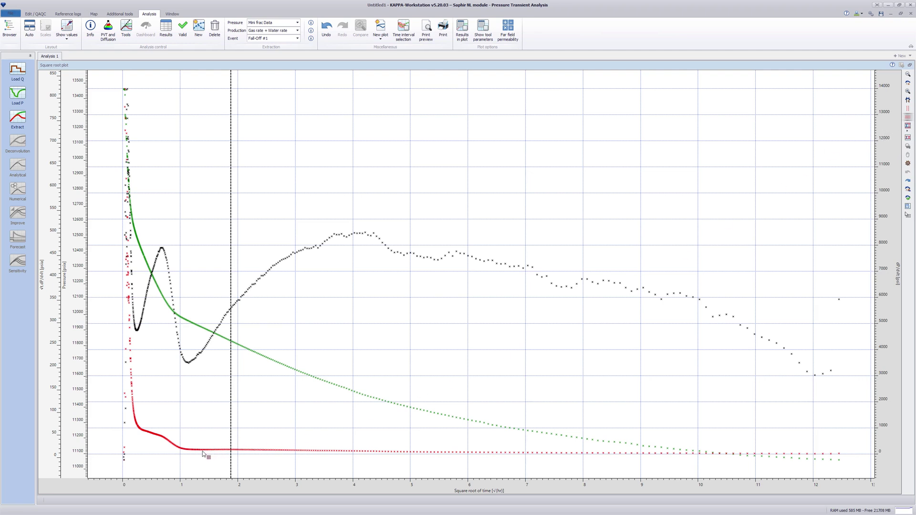
drag(202, 451, 198, 433)
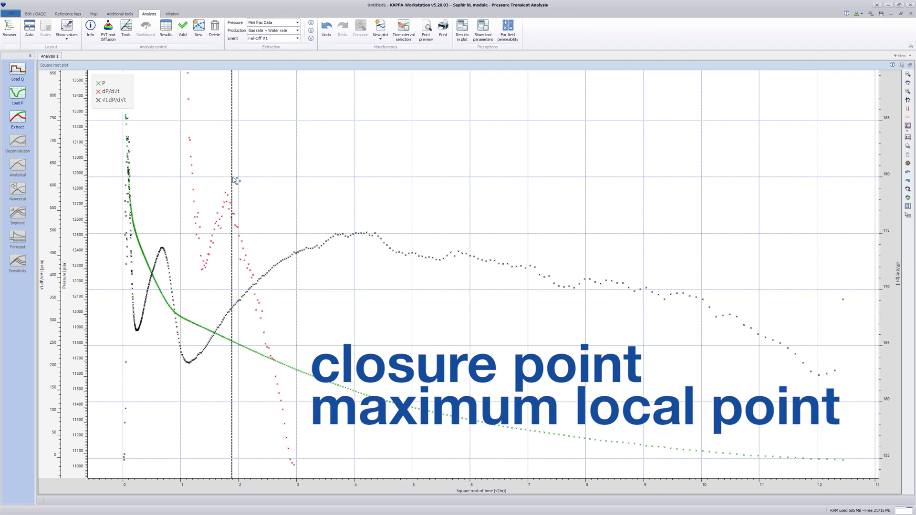
drag(236, 181, 230, 180)
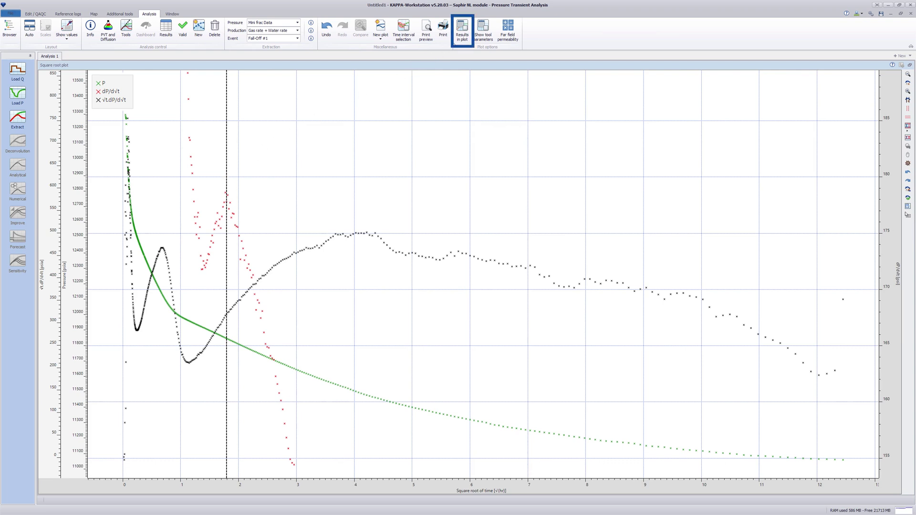
- Display the Minifrac results table on the square root plot, then restore the tiled multi-plot layout
click(466, 31)
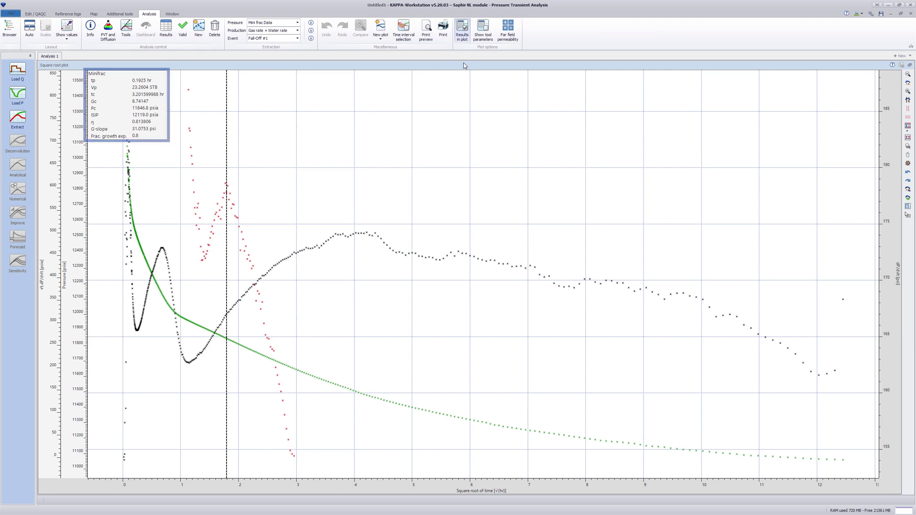
double_click(463, 65)
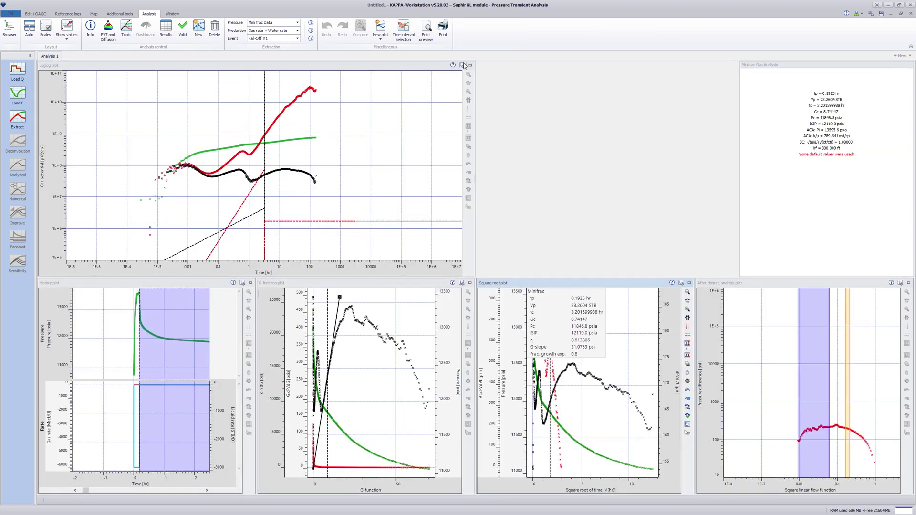
- Maximize the after-closure plot, zoom out three times, and drag the dashed flow lines onto the red data
double_click(823, 285)
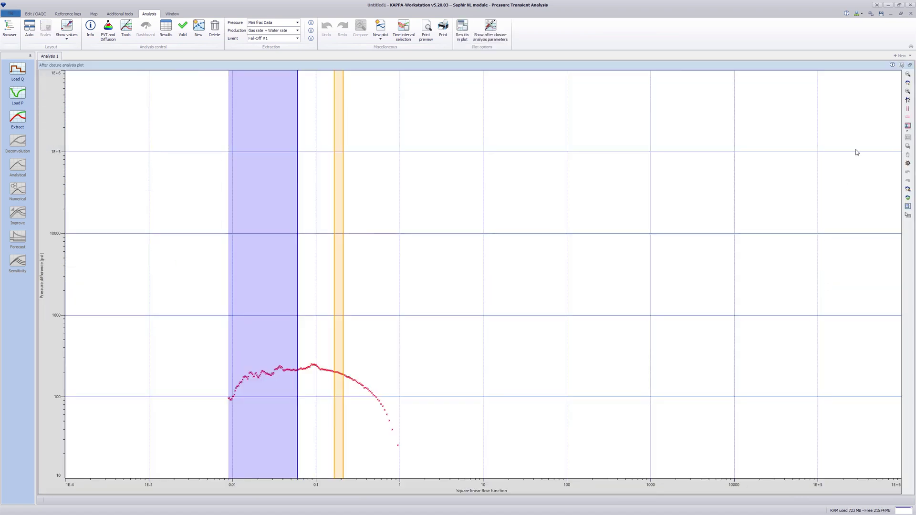
click(908, 75)
click(908, 75)
click(908, 75)
click(908, 75)
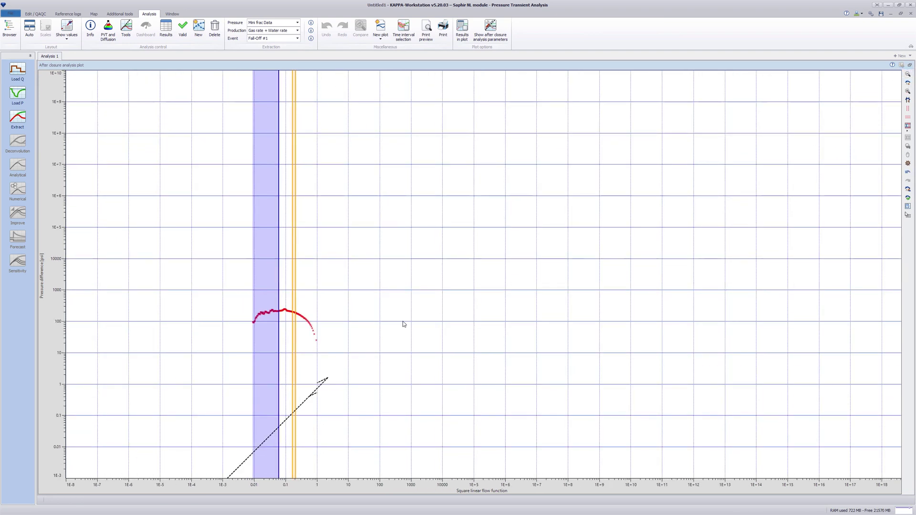
mouse_move(326, 382)
mouse_down()
mouse_move(200, 368)
mouse_move(241, 415)
mouse_move(317, 329)
mouse_move(337, 259)
mouse_move(364, 272)
mouse_move(107, 282)
mouse_move(249, 226)
mouse_move(312, 228)
mouse_move(339, 300)
mouse_move(119, 368)
mouse_move(106, 391)
mouse_move(297, 331)
mouse_move(309, 341)
mouse_up()
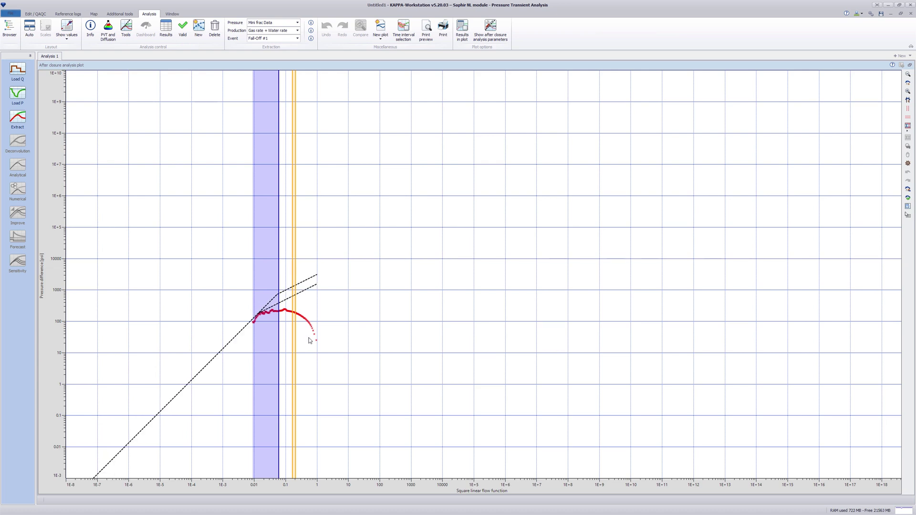
mouse_move(337, 361)
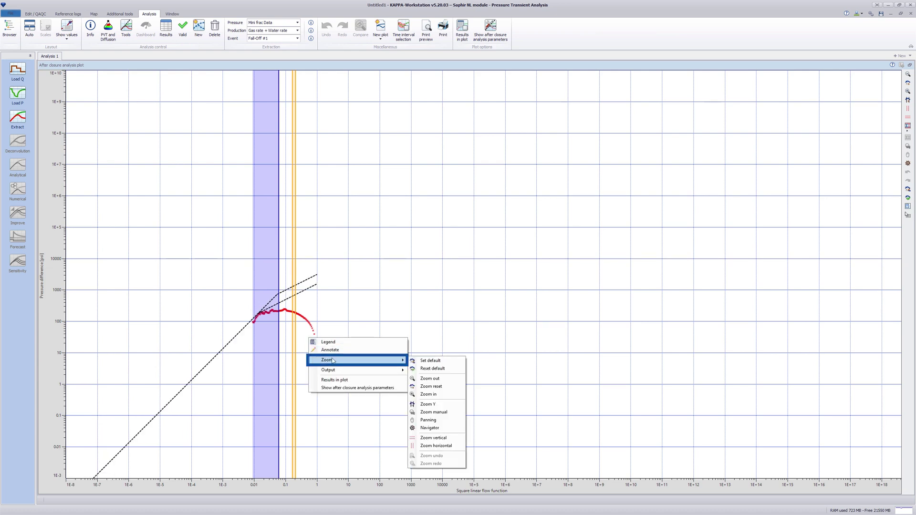
click(438, 393)
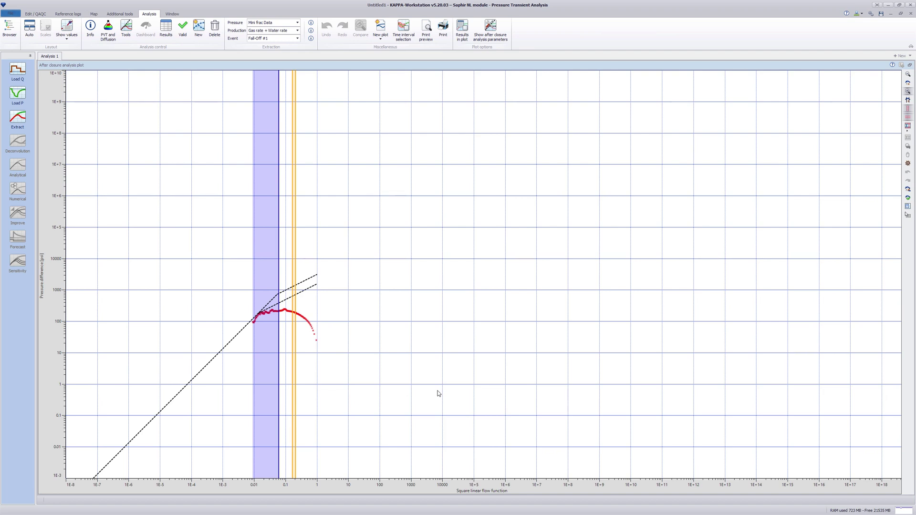
- Zoom onto the data, fit the radial and linear after-closure lines, and narrow radial flow to about 0.009–0.016
drag(224, 270, 352, 348)
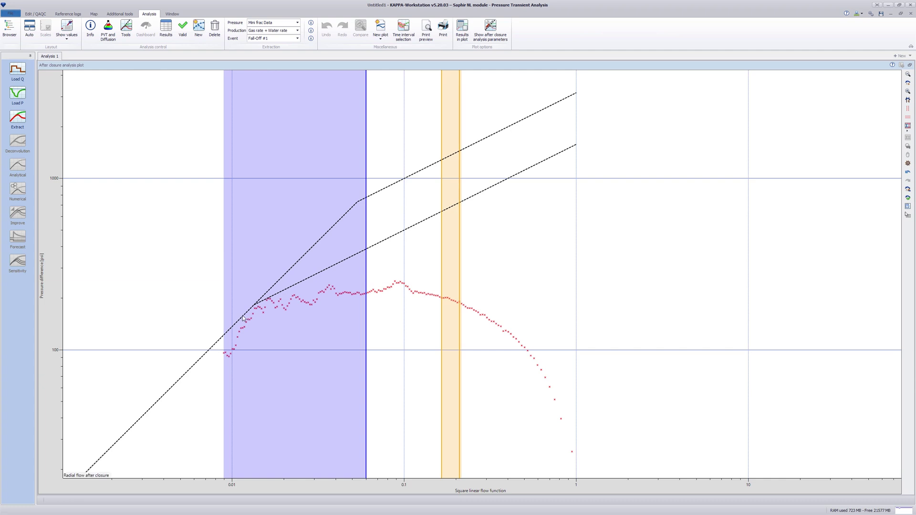
drag(243, 319, 256, 324)
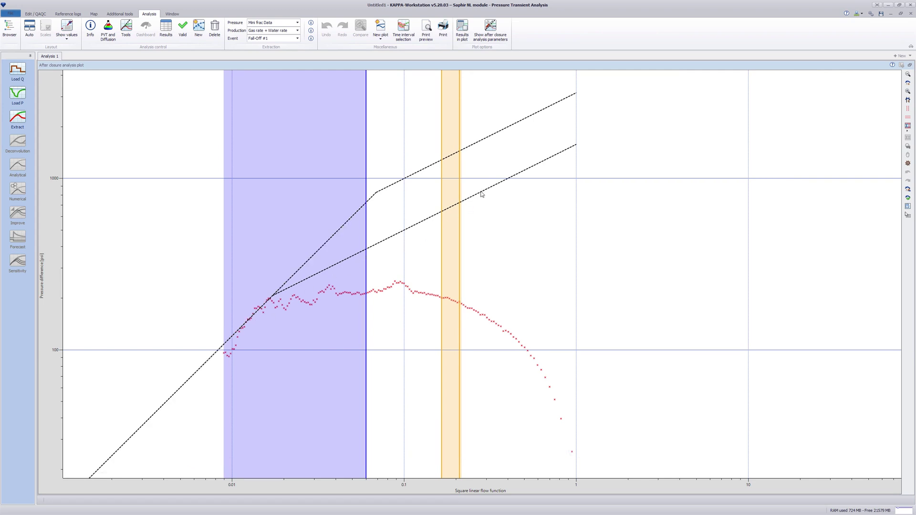
drag(481, 195, 476, 199)
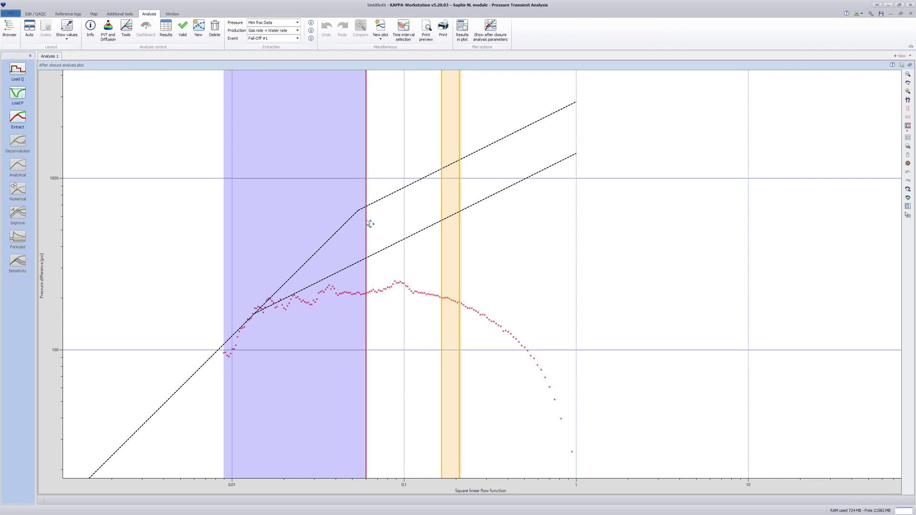
drag(370, 223, 271, 233)
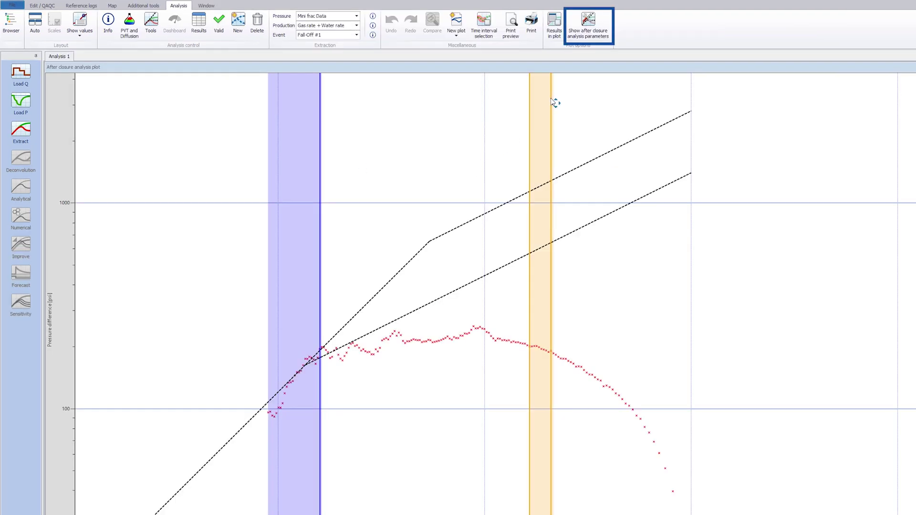
- Remove the pseudo-linear flow regime in the after-closure analysis parameters
click(588, 21)
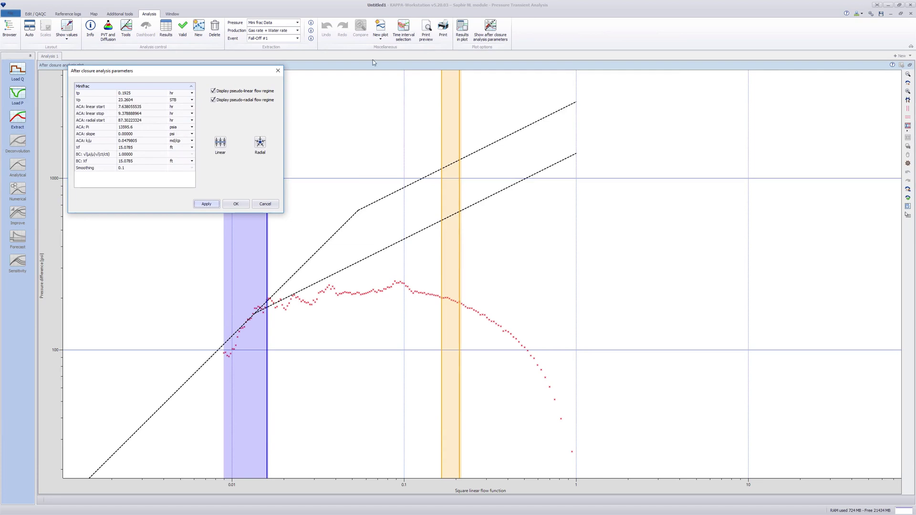
drag(245, 72, 759, 138)
click(728, 156)
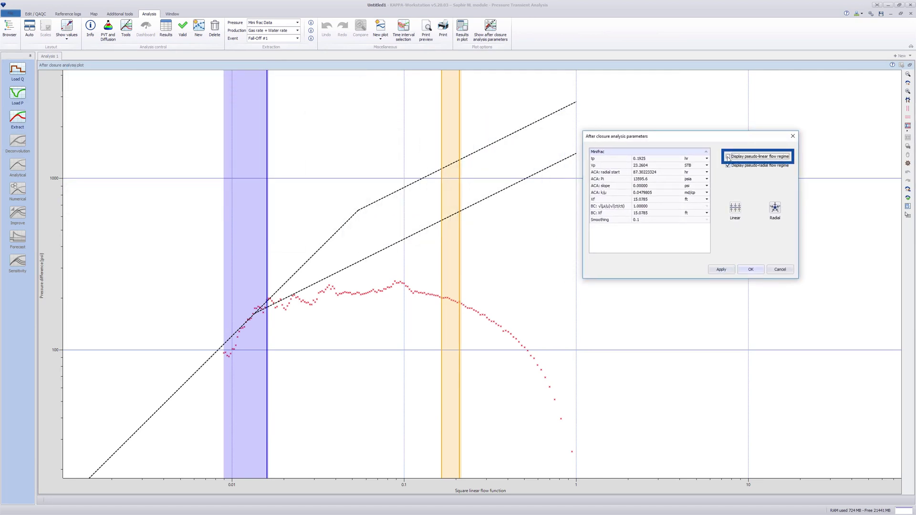
click(715, 271)
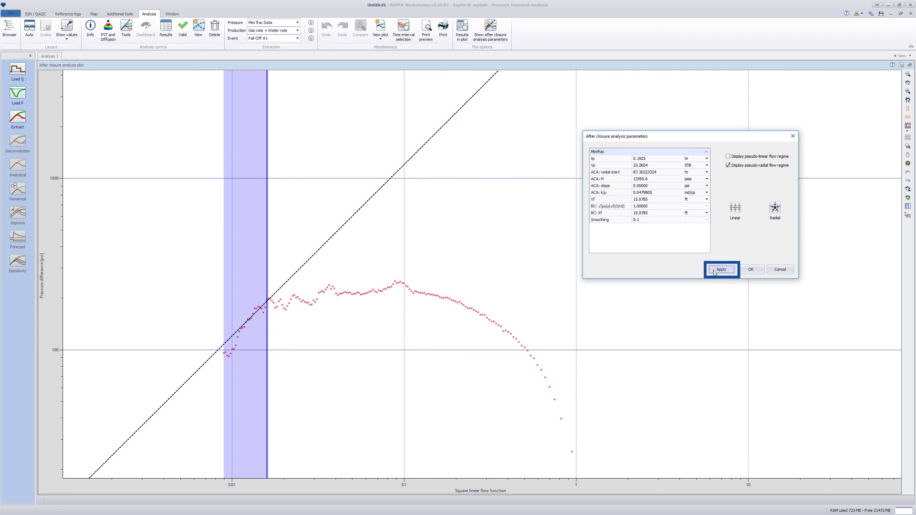
- Fit pseudo-radial flow by regression on the zoomed early data, giving ACA Pi 10949.7 psia and slope 12762.5 psi
click(775, 210)
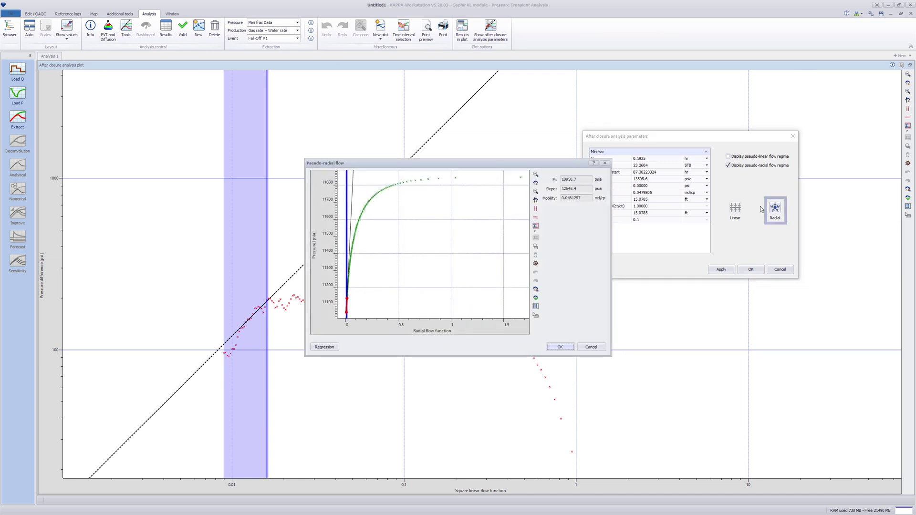
drag(476, 165, 444, 162)
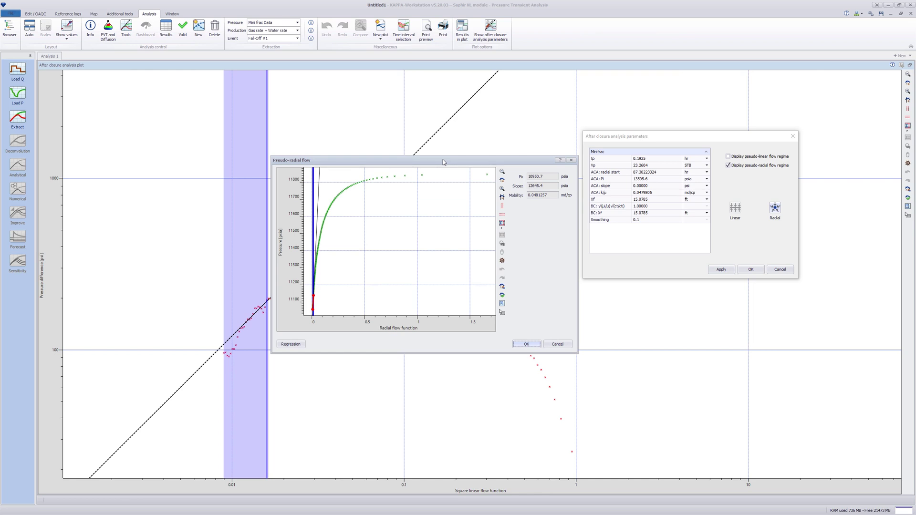
click(502, 206)
drag(321, 300, 311, 299)
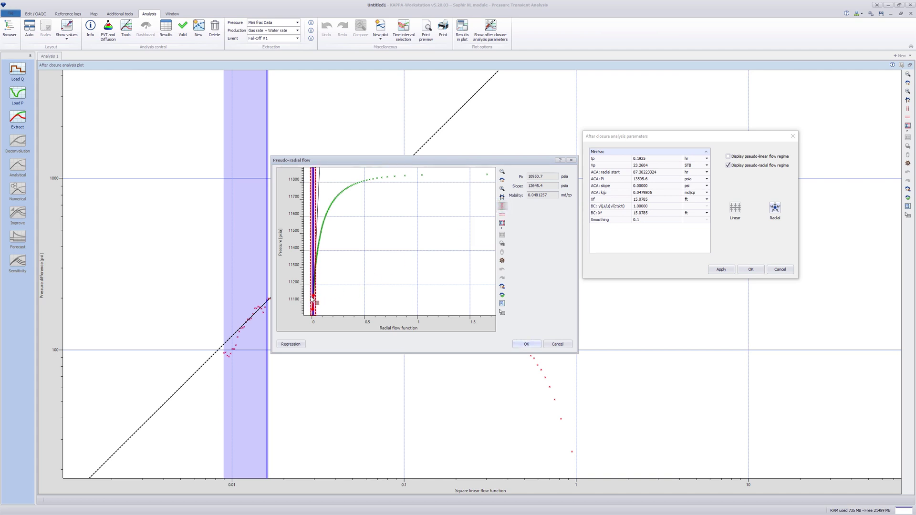
click(501, 215)
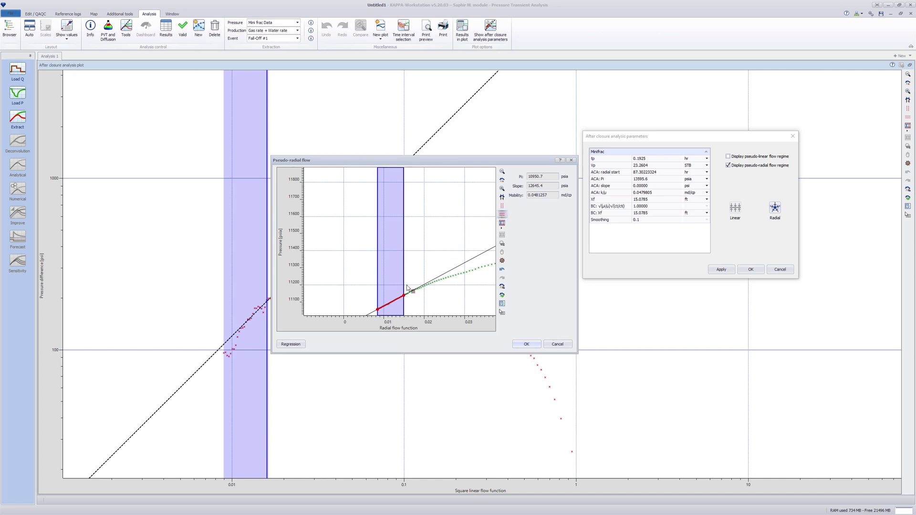
drag(405, 287, 405, 317)
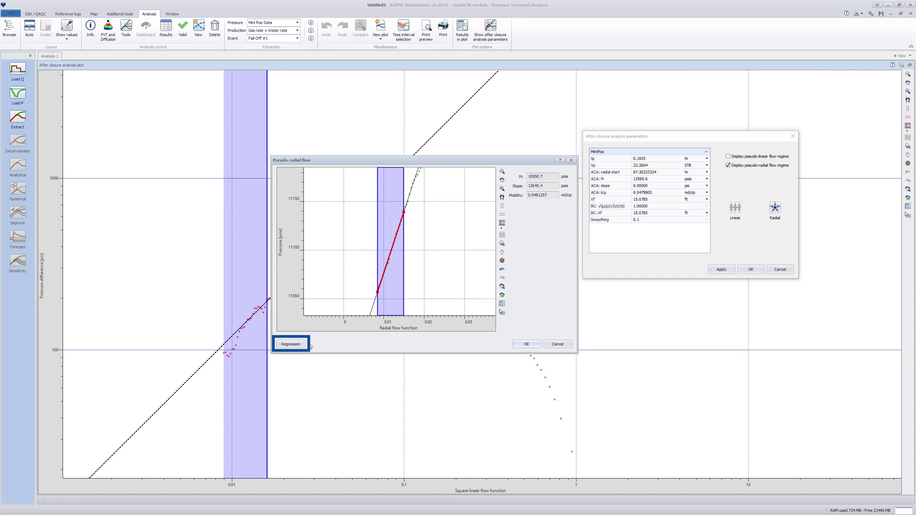
click(291, 344)
mouse_move(406, 216)
mouse_down()
mouse_move(430, 225)
mouse_move(405, 216)
mouse_up()
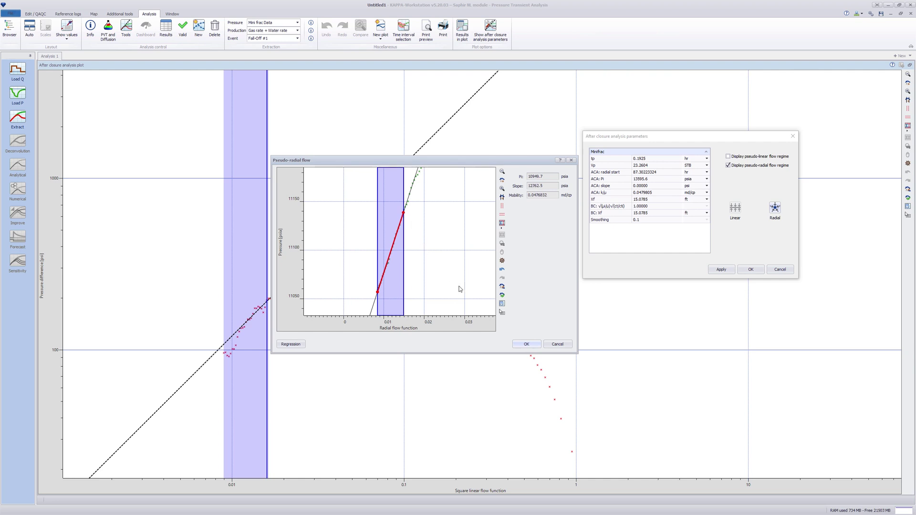
click(525, 344)
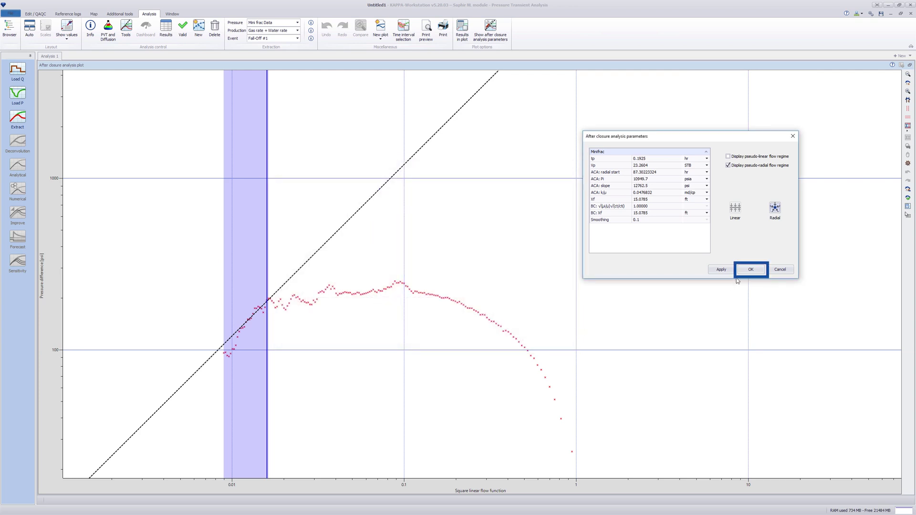
- Apply the after-closure fit and show the legend on the after-closure plot
click(752, 269)
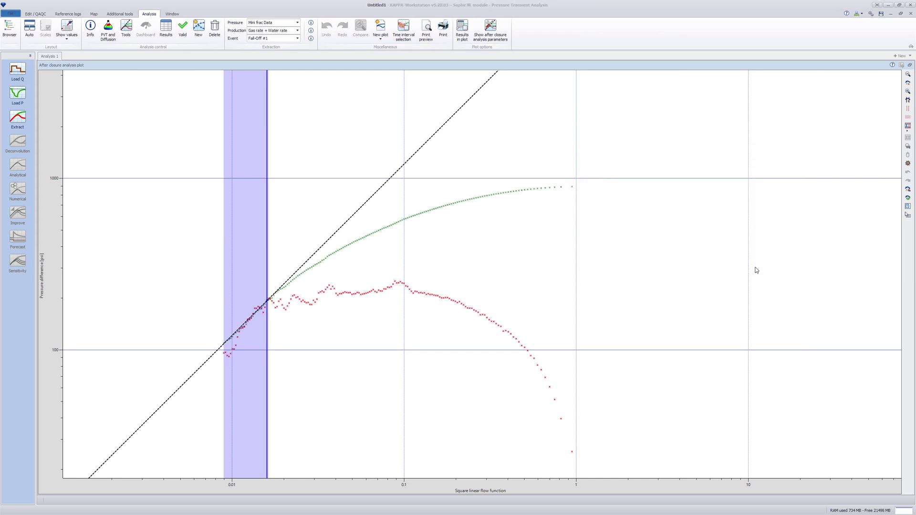
right_click(755, 267)
click(760, 271)
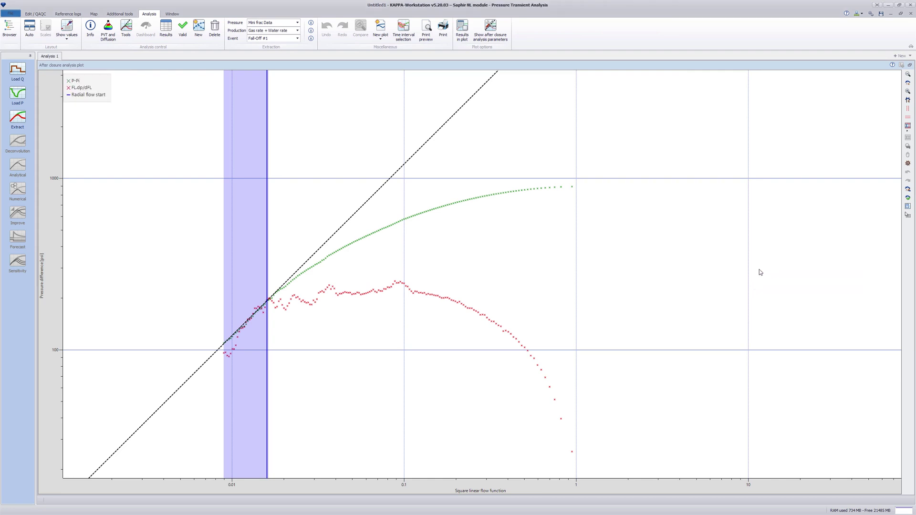
- Add the Minifrac results table below the legend and return to all analysis plots
right_click(759, 272)
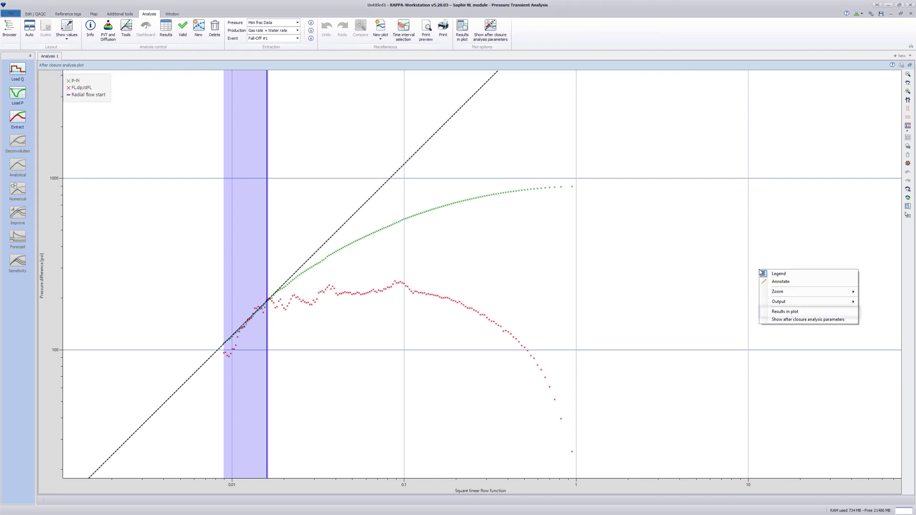
click(769, 312)
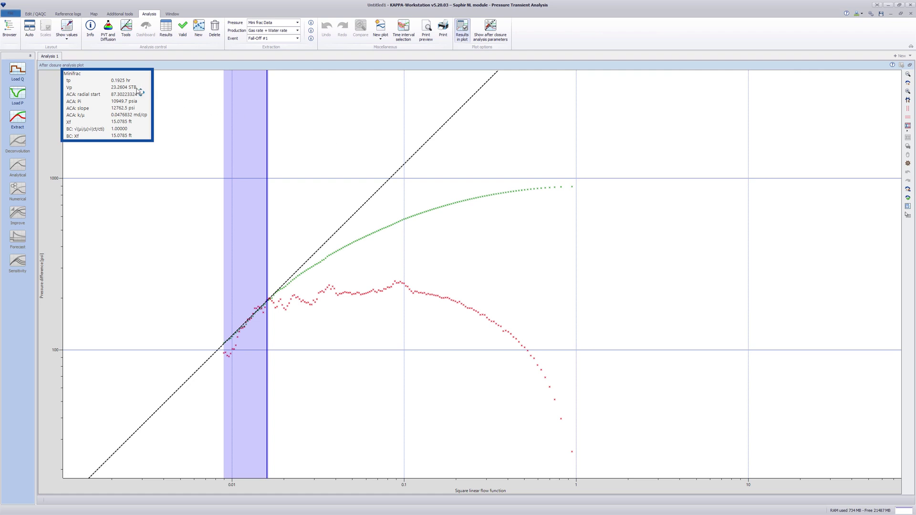
drag(105, 77, 104, 120)
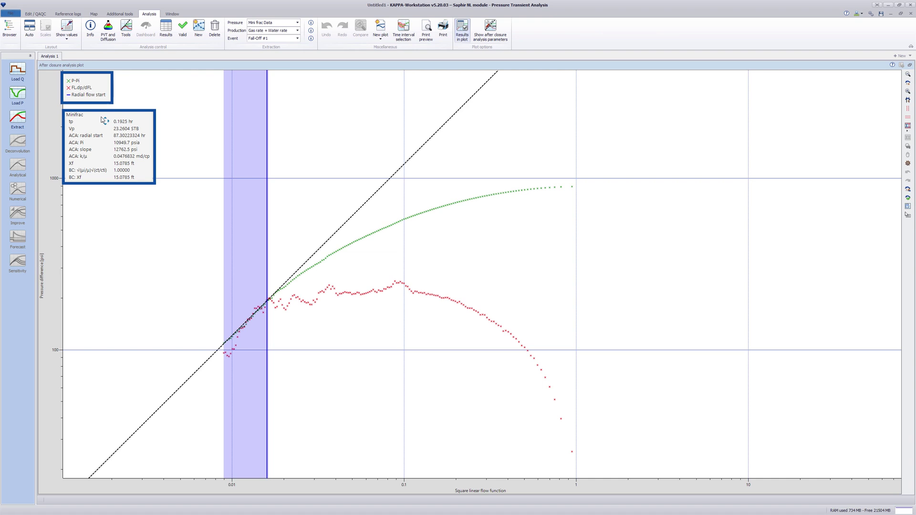
double_click(423, 66)
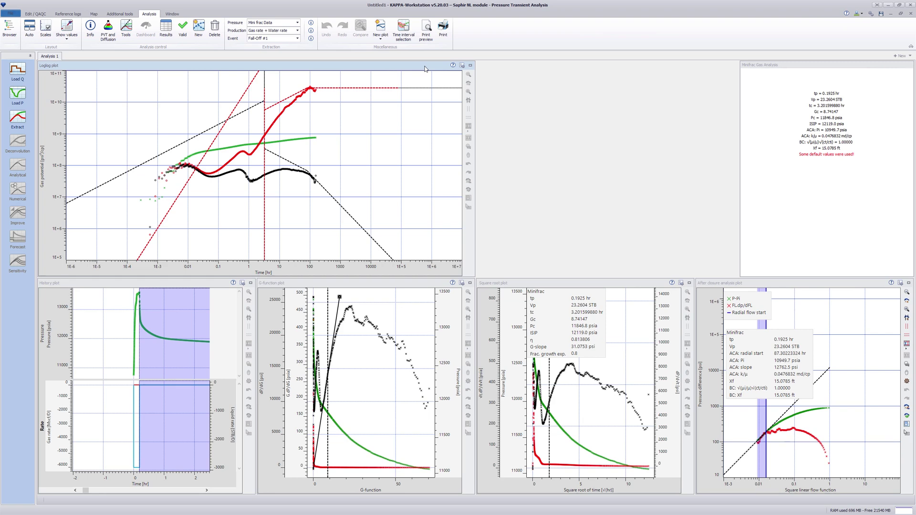
- Maximize the loglog plot showing the delta P, Bourdet and drawdown derivative curves
double_click(425, 66)
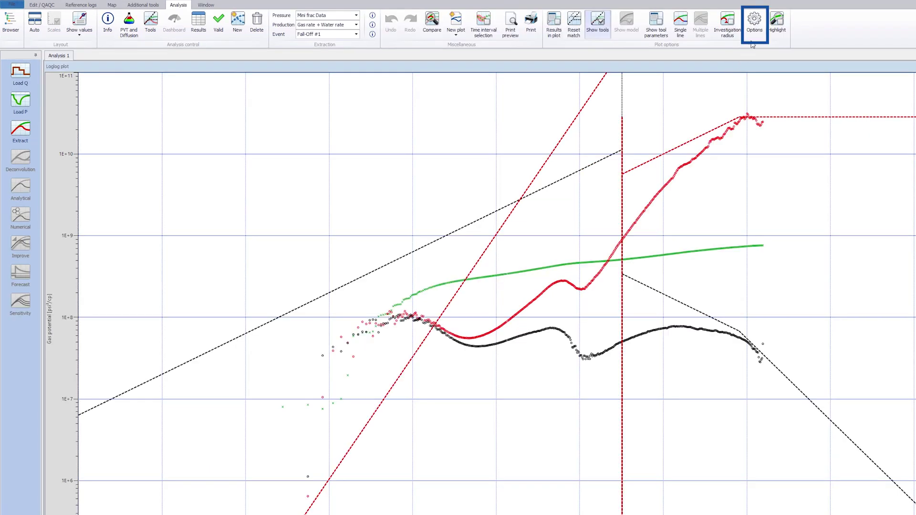
- Set Fall-Off #1 pressure at dt=0 from the ISIP (12119.0 psia) in the loglog options
click(755, 32)
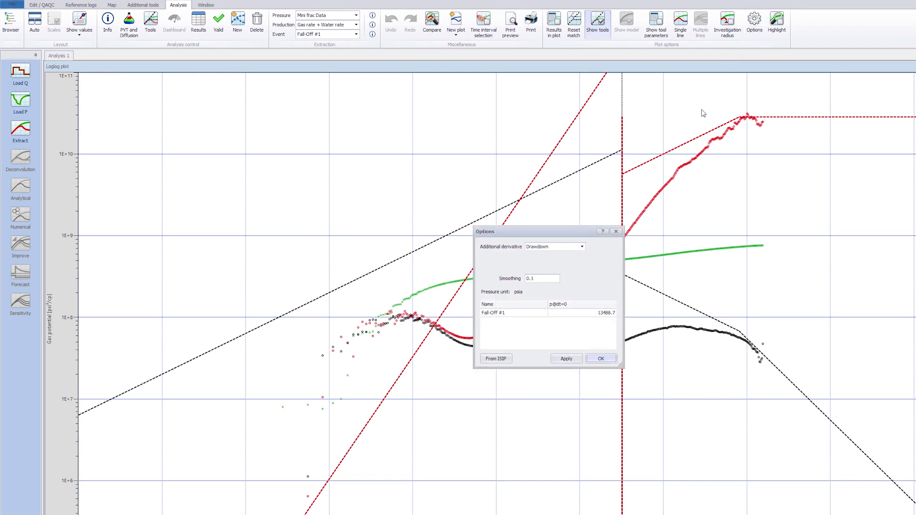
click(531, 314)
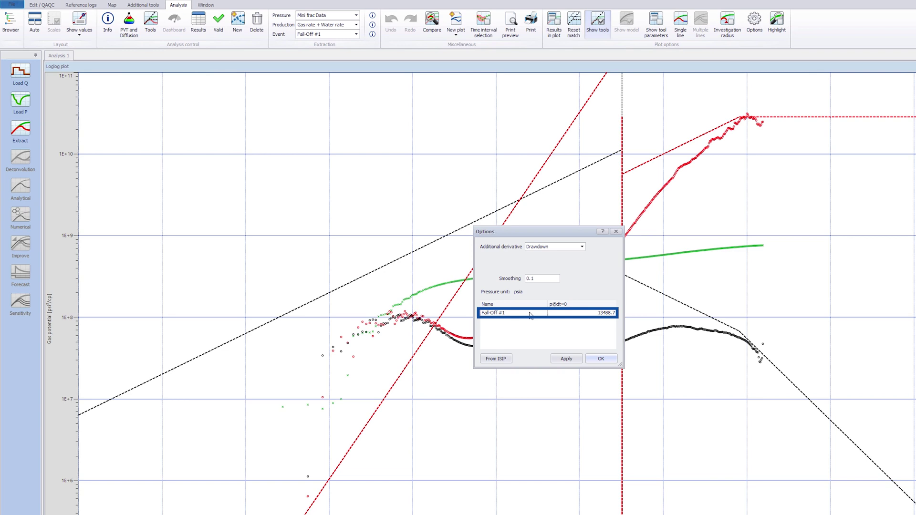
click(508, 361)
click(518, 315)
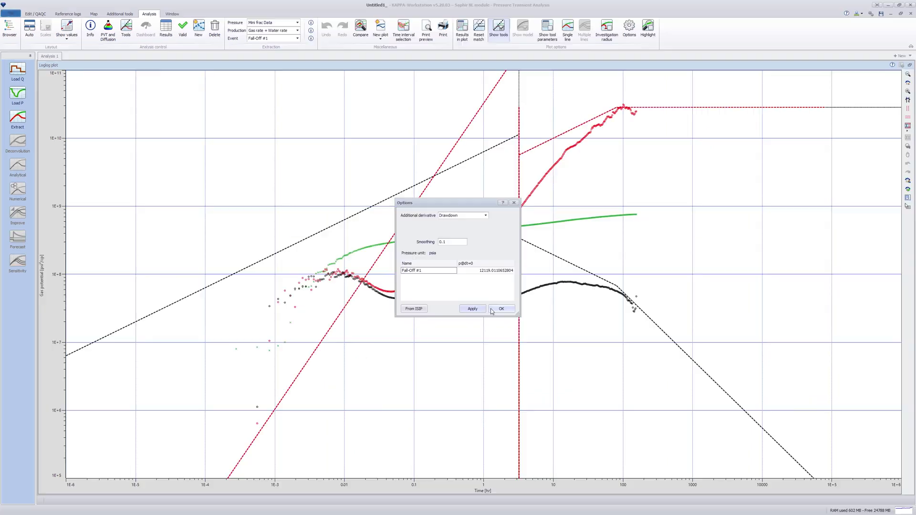
click(494, 311)
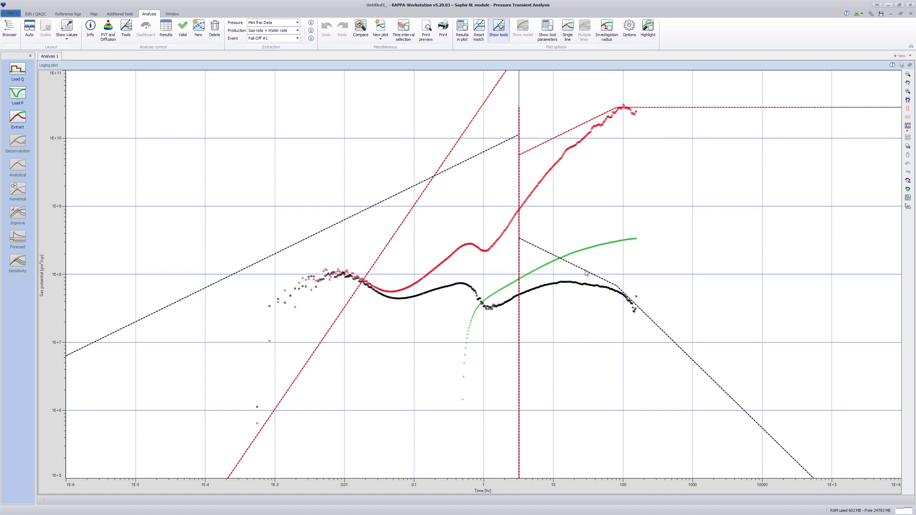
- Drag the after-closure radial flow line and the linear flow line onto the redrawn loglog data
drag(586, 272, 589, 277)
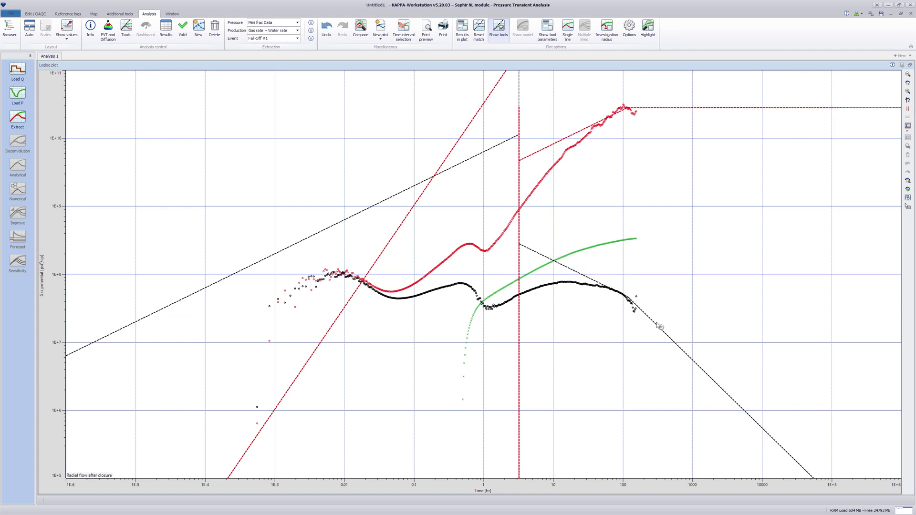
click(709, 378)
drag(708, 378, 705, 378)
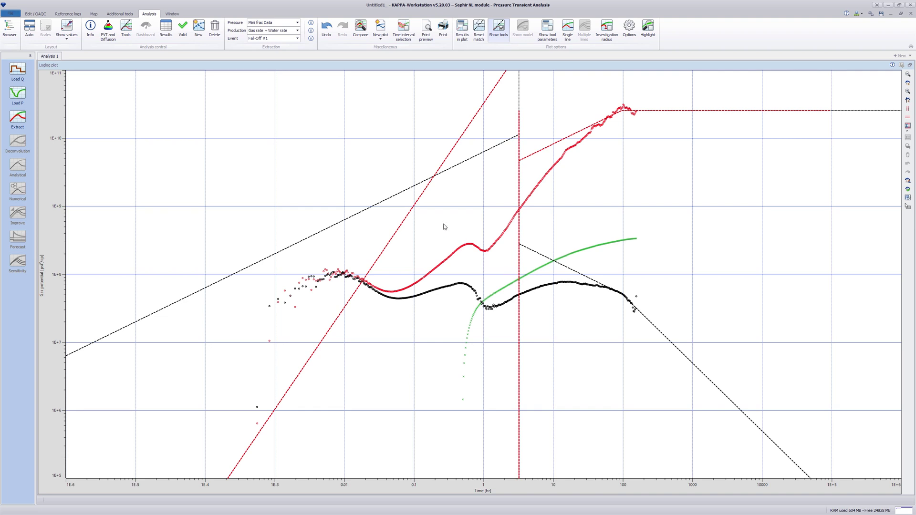
drag(406, 192, 455, 329)
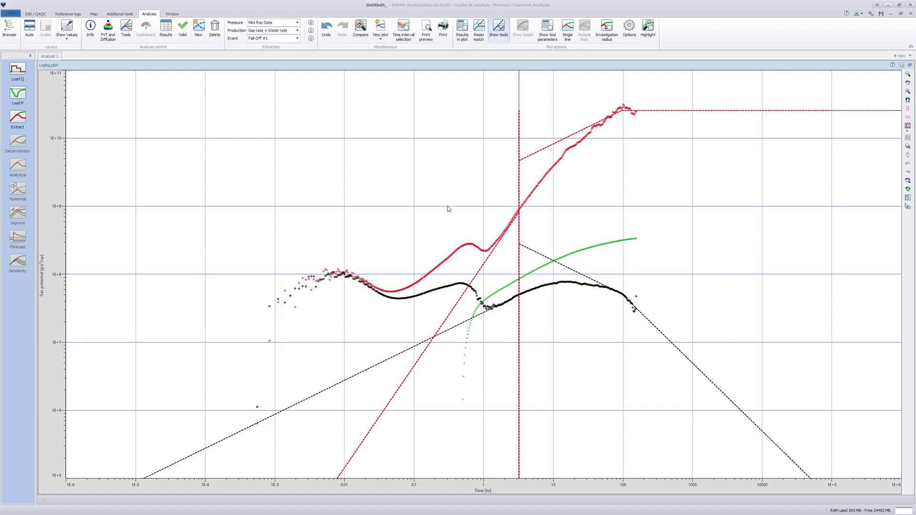
right_click(448, 182)
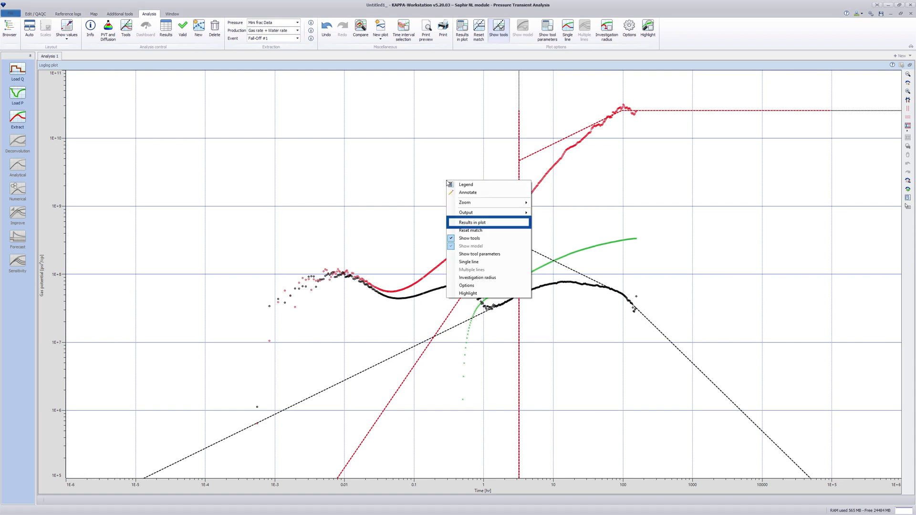
click(455, 224)
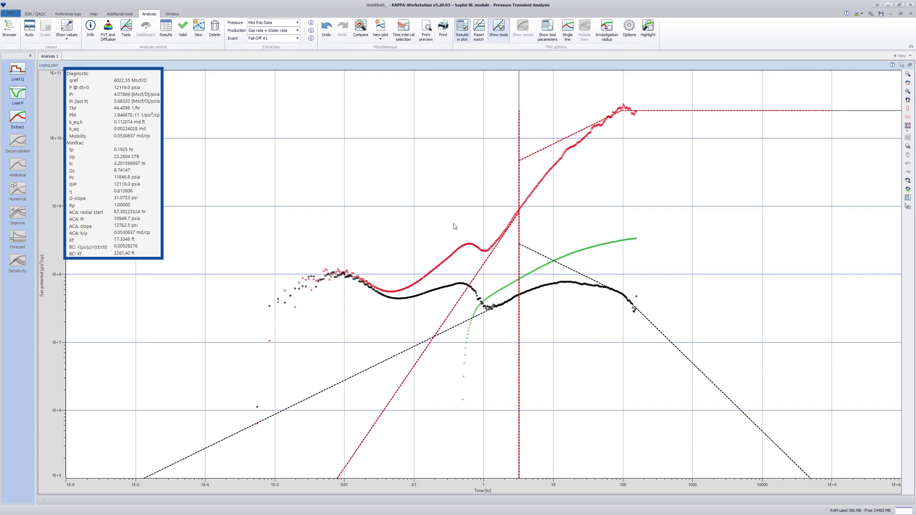
right_click(459, 268)
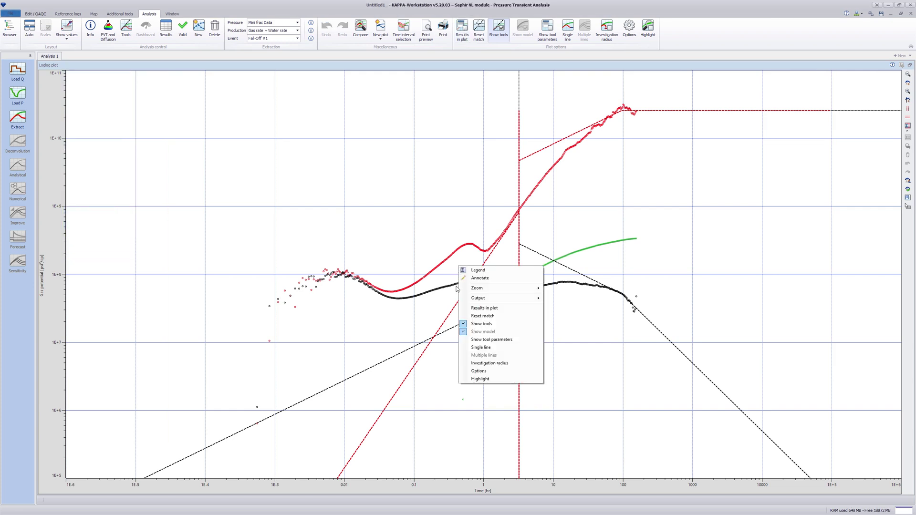
- Preview a dp/dt additional derivative on the loglog plot
click(479, 372)
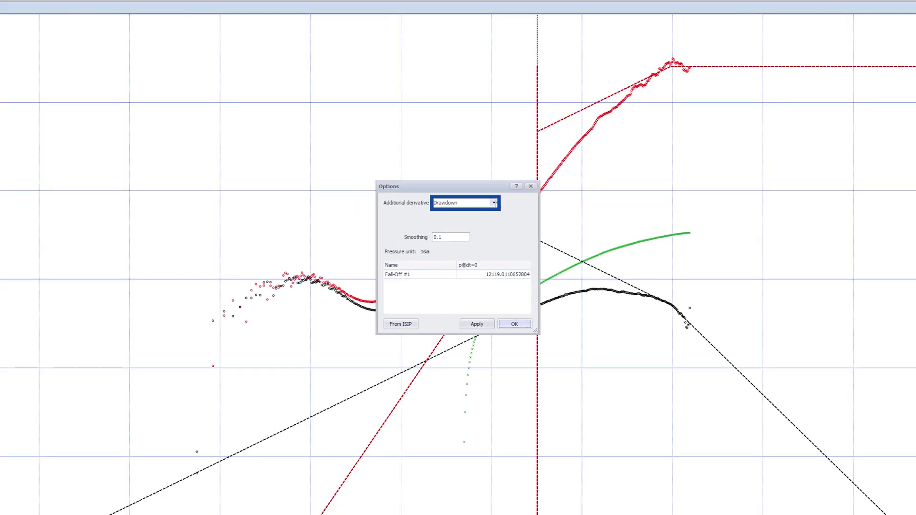
click(494, 203)
click(474, 240)
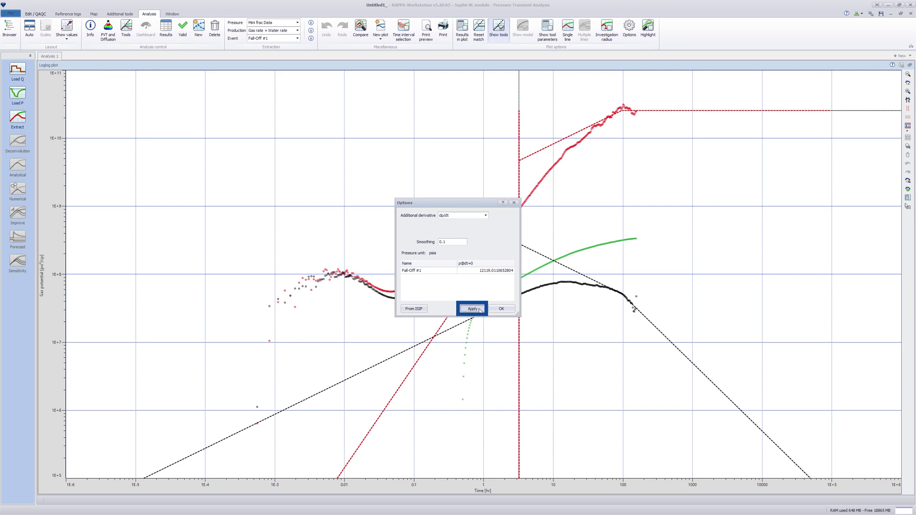
click(479, 310)
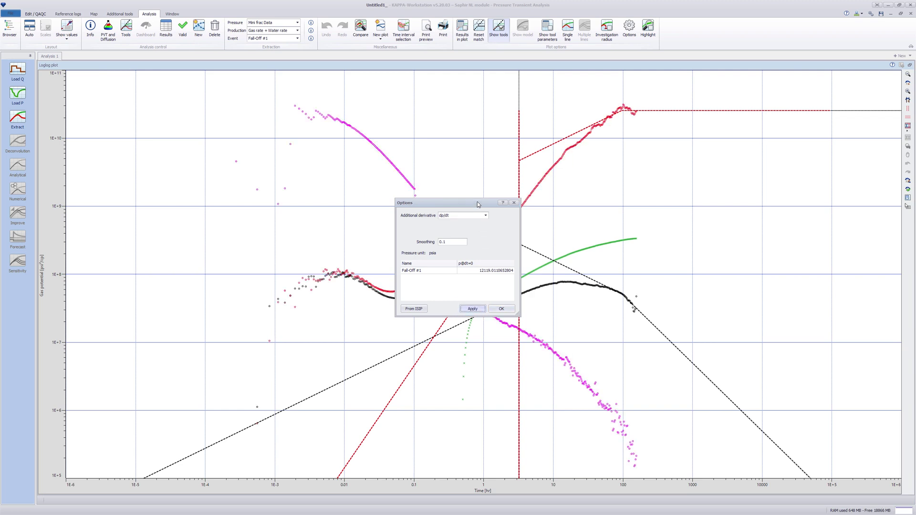
drag(477, 202, 312, 192)
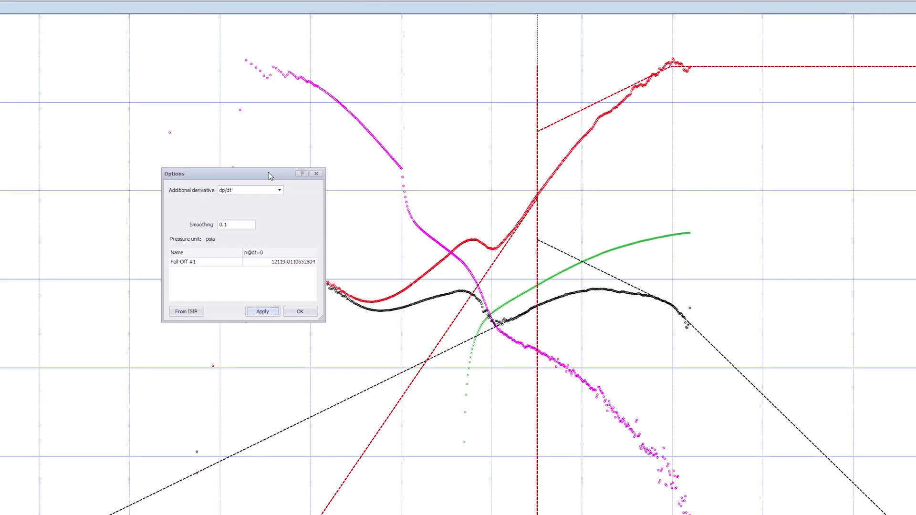
- Set the additional derivative back to None and confirm the options
click(279, 194)
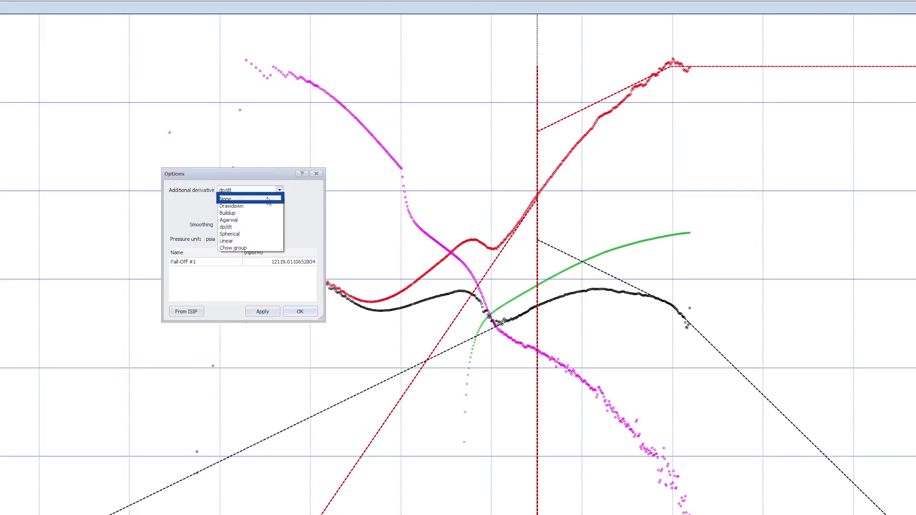
click(277, 199)
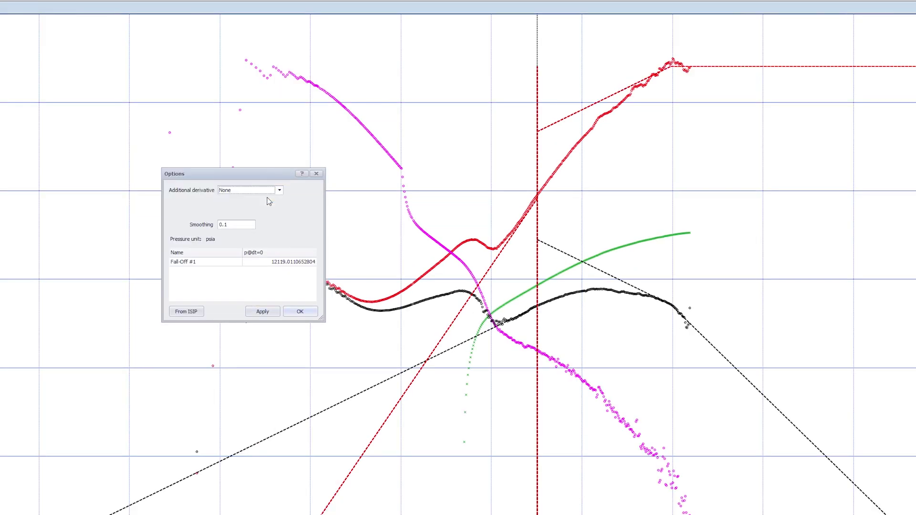
click(300, 311)
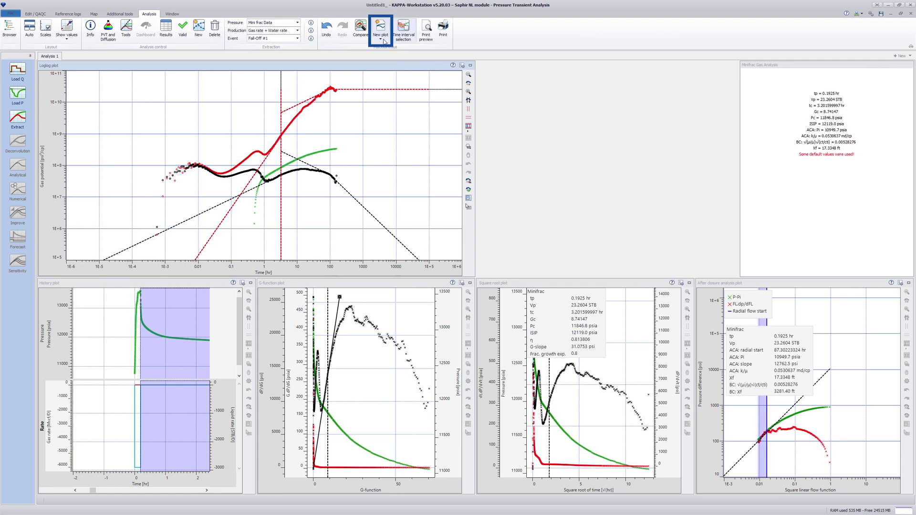
- Add a Specialized lines loglog plot and maximize it
click(382, 41)
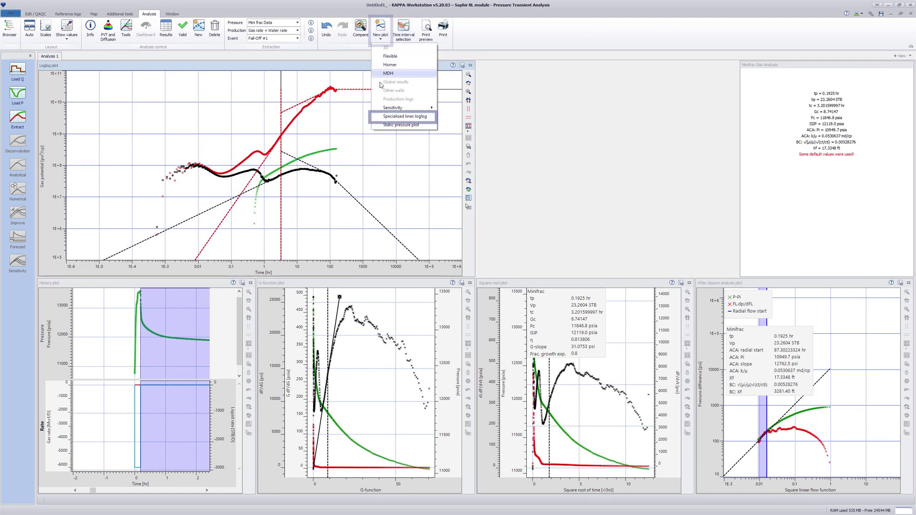
click(401, 117)
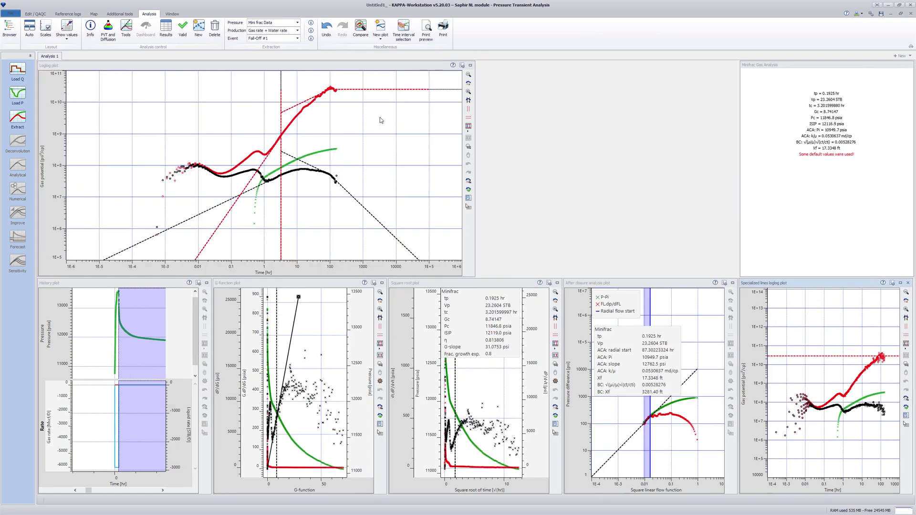
double_click(807, 286)
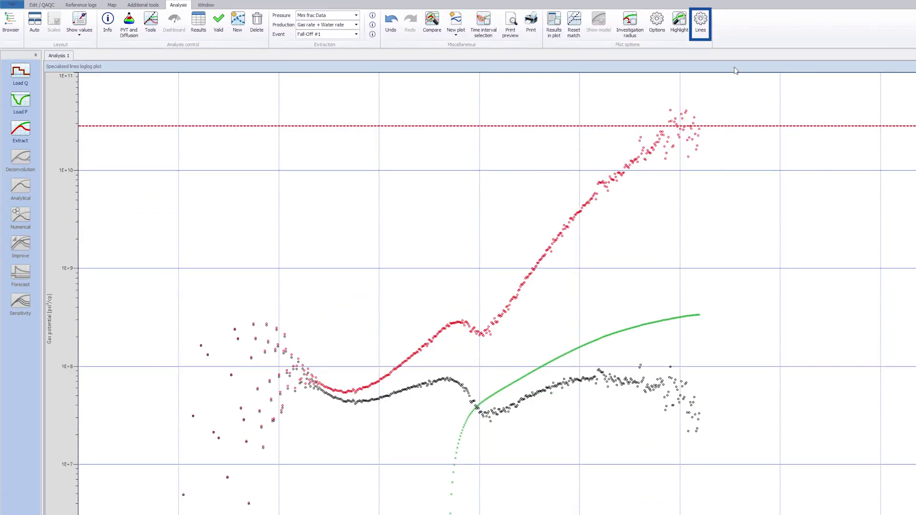
- Create a user input slope line in the specialized lines settings
click(701, 22)
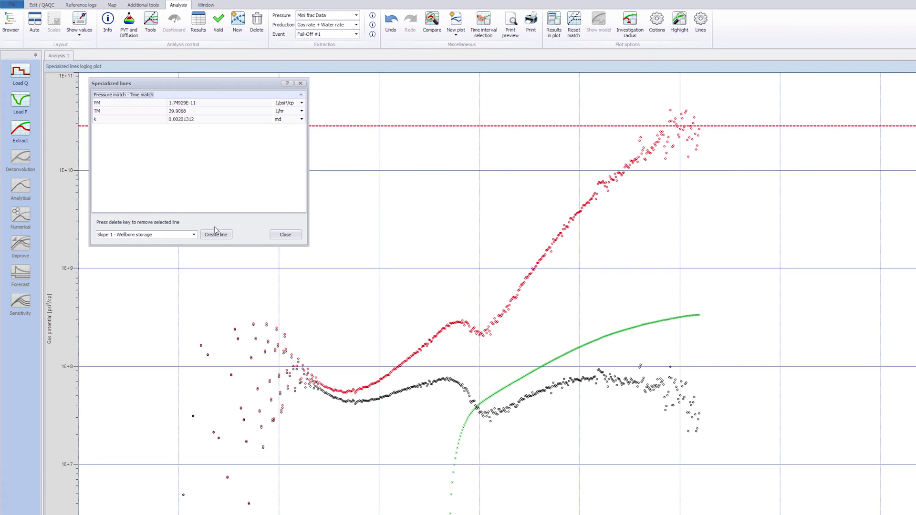
click(194, 234)
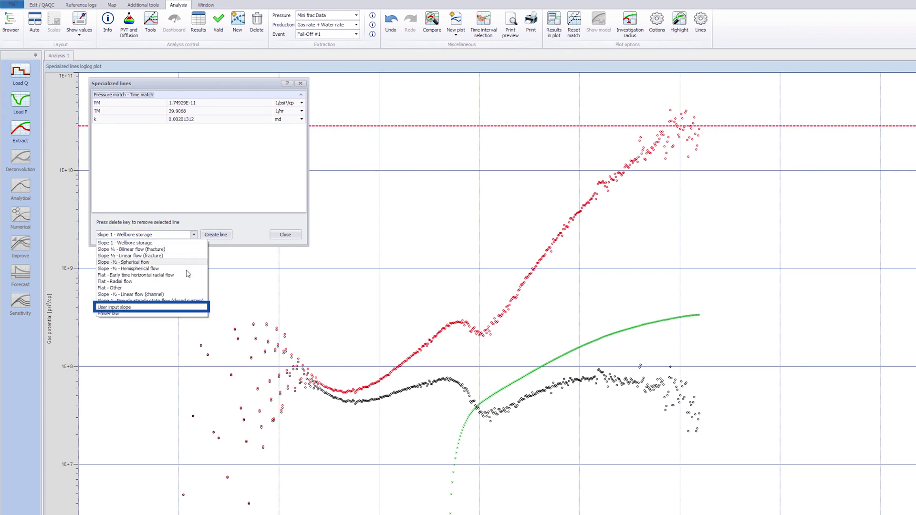
click(185, 307)
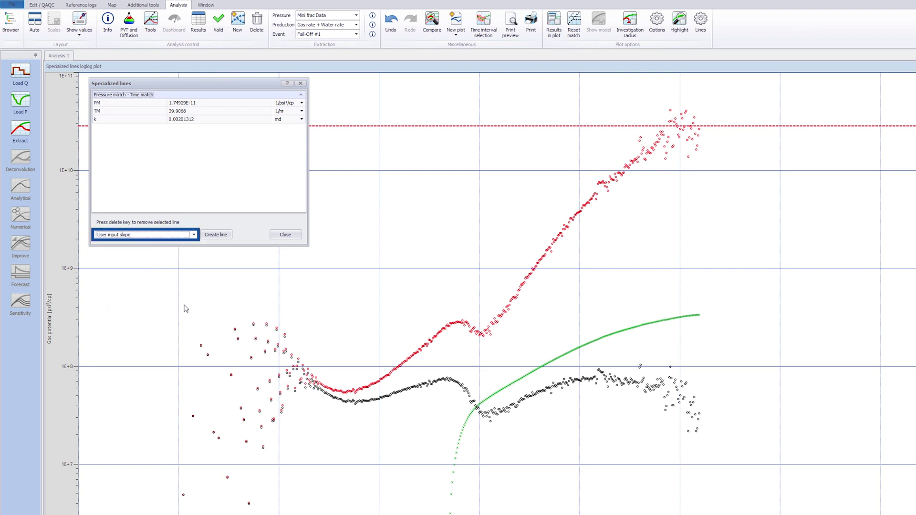
click(213, 236)
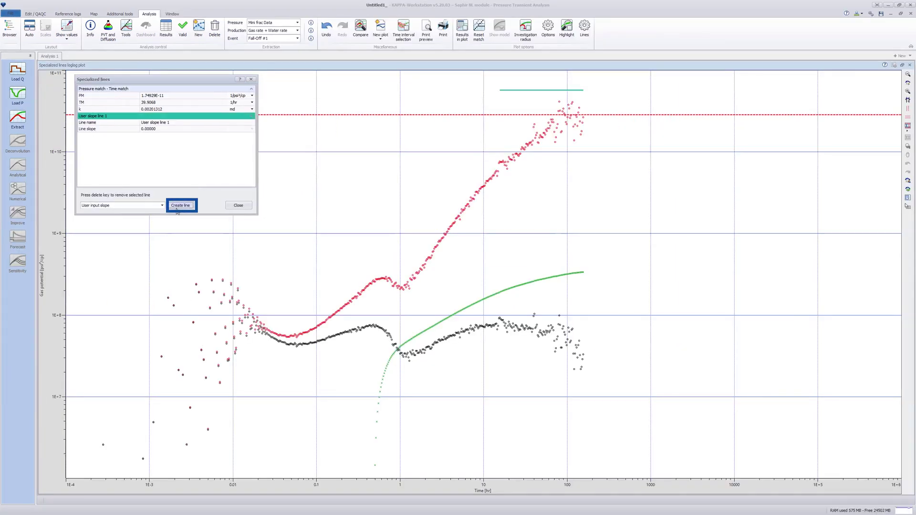
drag(523, 91, 374, 192)
- Set the user line slope to 1.5, lay it along the derivative around 1–10 hr, and restore tiled plots
click(174, 134)
drag(171, 130, 135, 129)
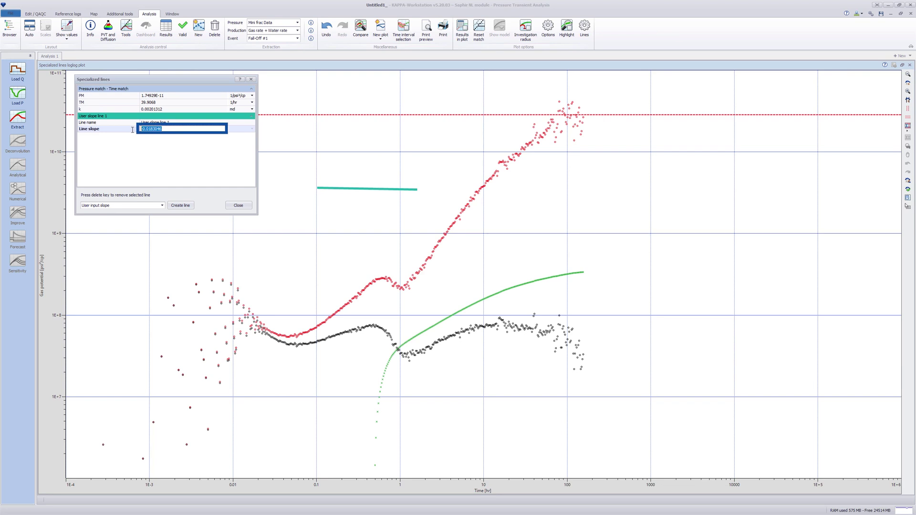
text(1.5)
key(Return)
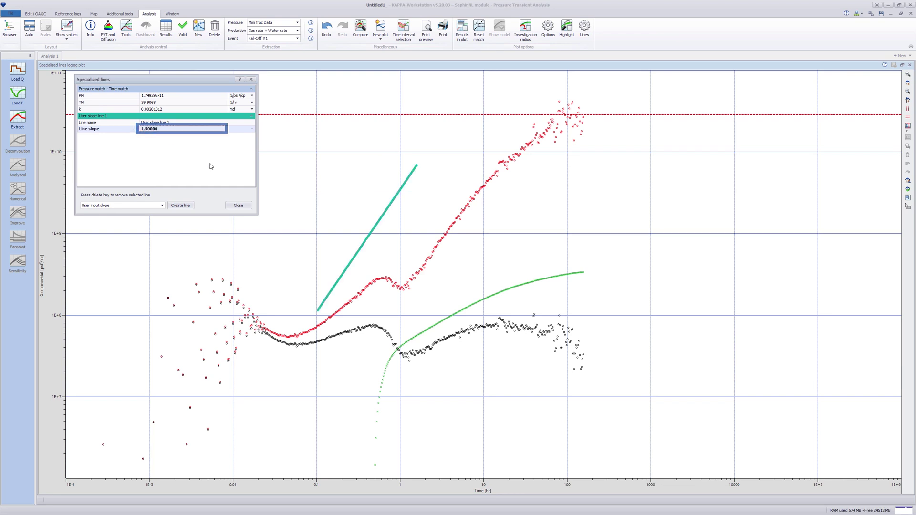
drag(364, 243, 446, 233)
click(250, 206)
double_click(251, 67)
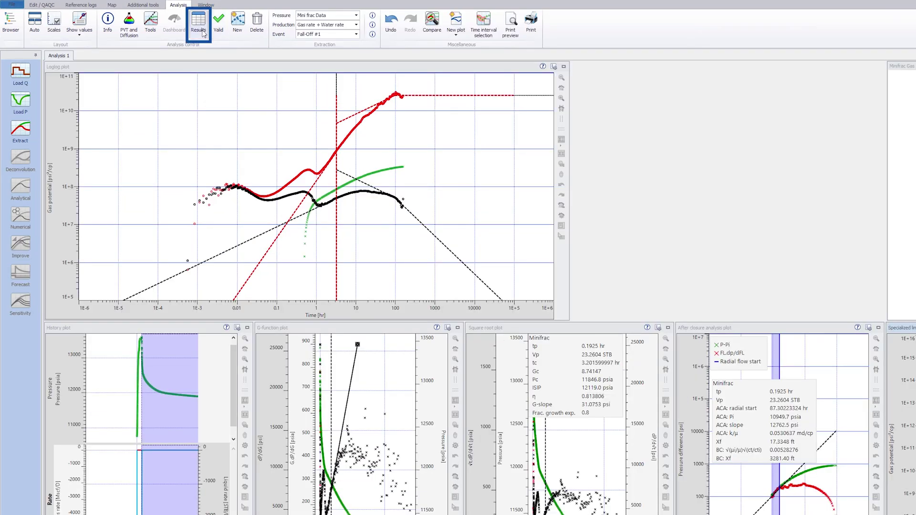
- Show the Results table filtered to Minifrac, listing closure pressure 11846.8 psia and half-length 17.3348 ft
click(167, 32)
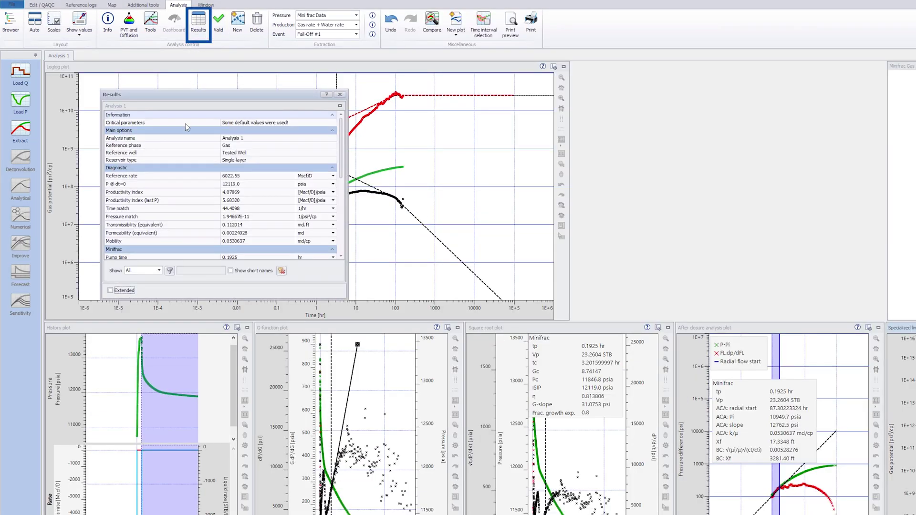
click(159, 270)
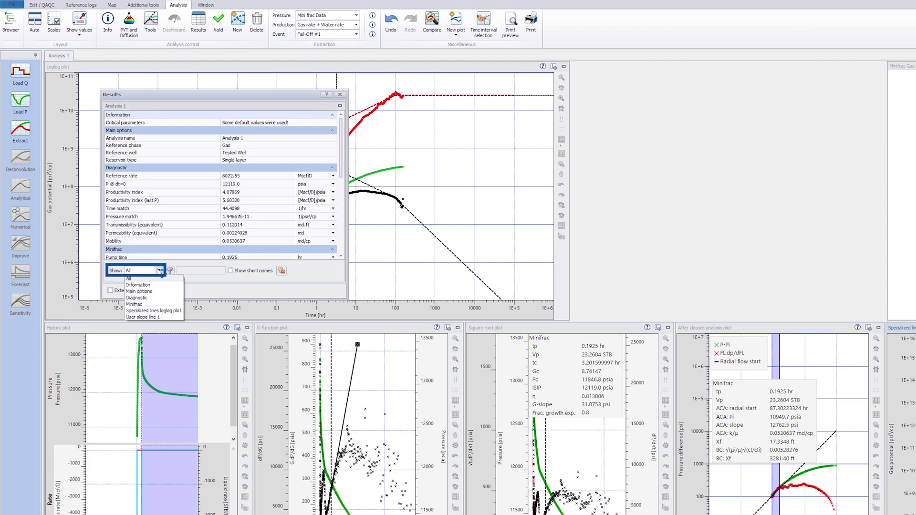
click(143, 304)
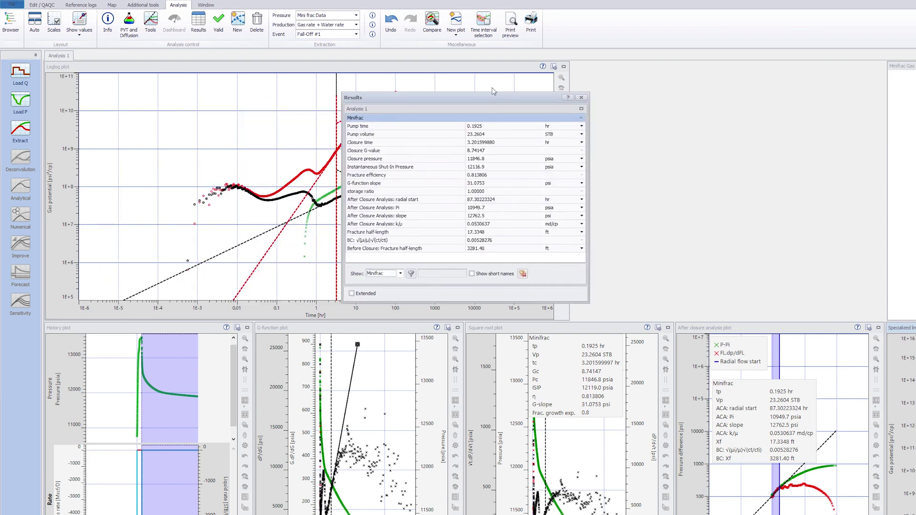